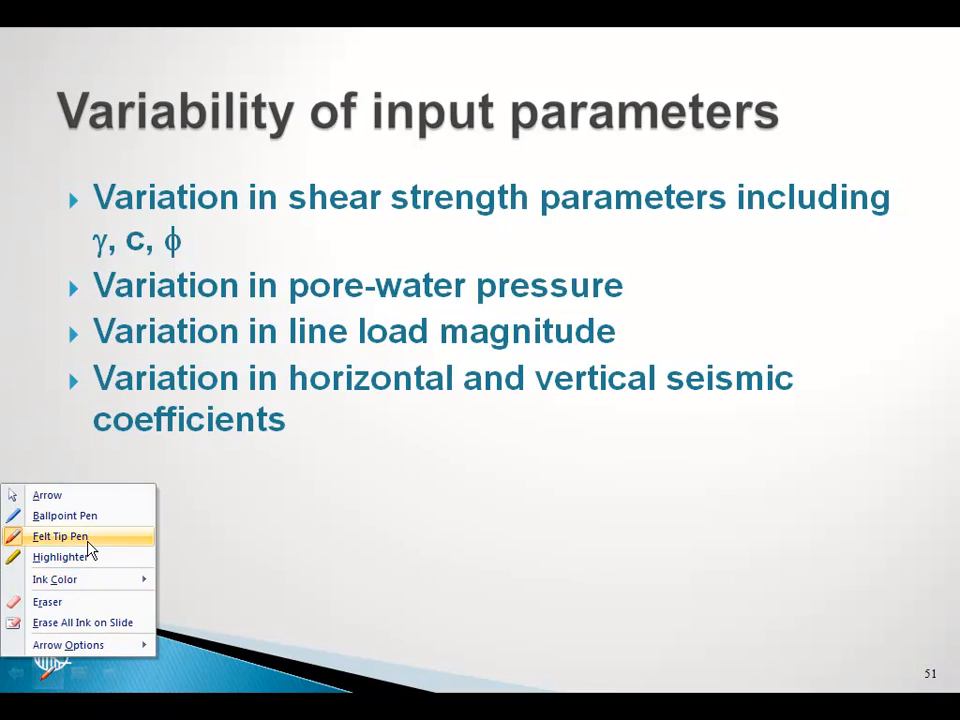
# Underline shear strength, c, ϕ, γ, pore-water pressure and line load in red felt-tip ink
pyautogui.click(60, 536)
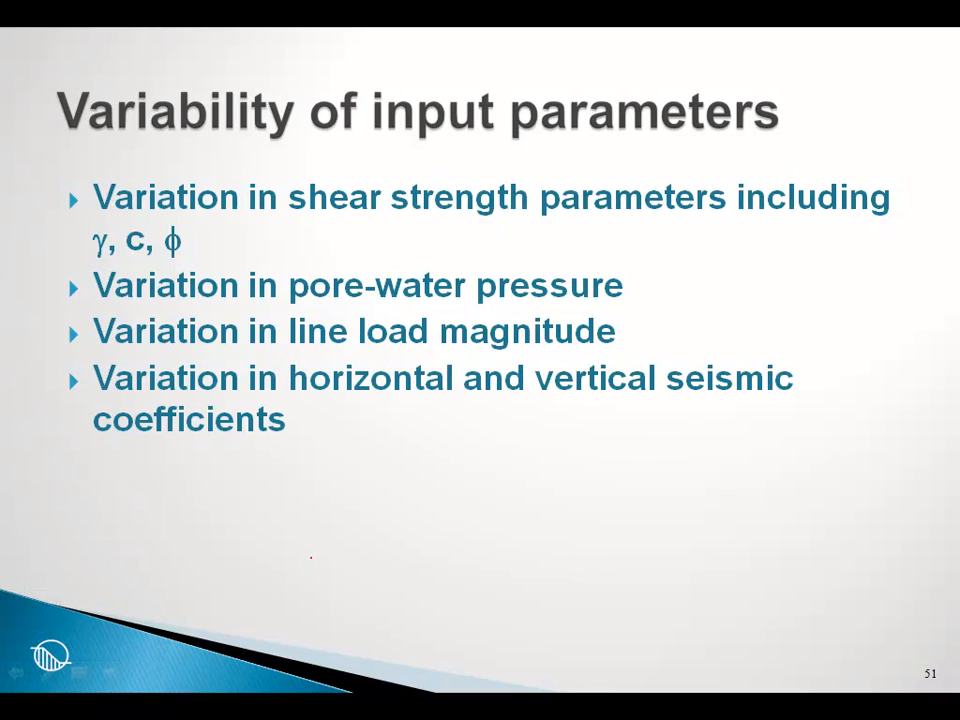
pyautogui.moveTo(312, 213); pyautogui.dragTo(481, 212)
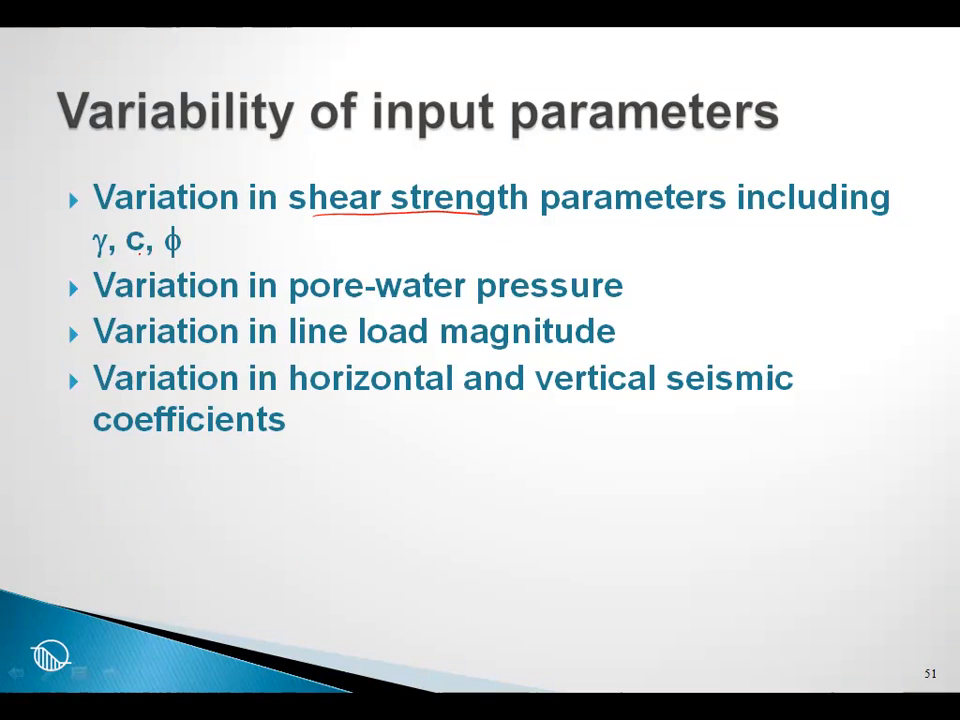
pyautogui.moveTo(124, 252); pyautogui.dragTo(186, 256)
pyautogui.moveTo(72, 258); pyautogui.dragTo(105, 260)
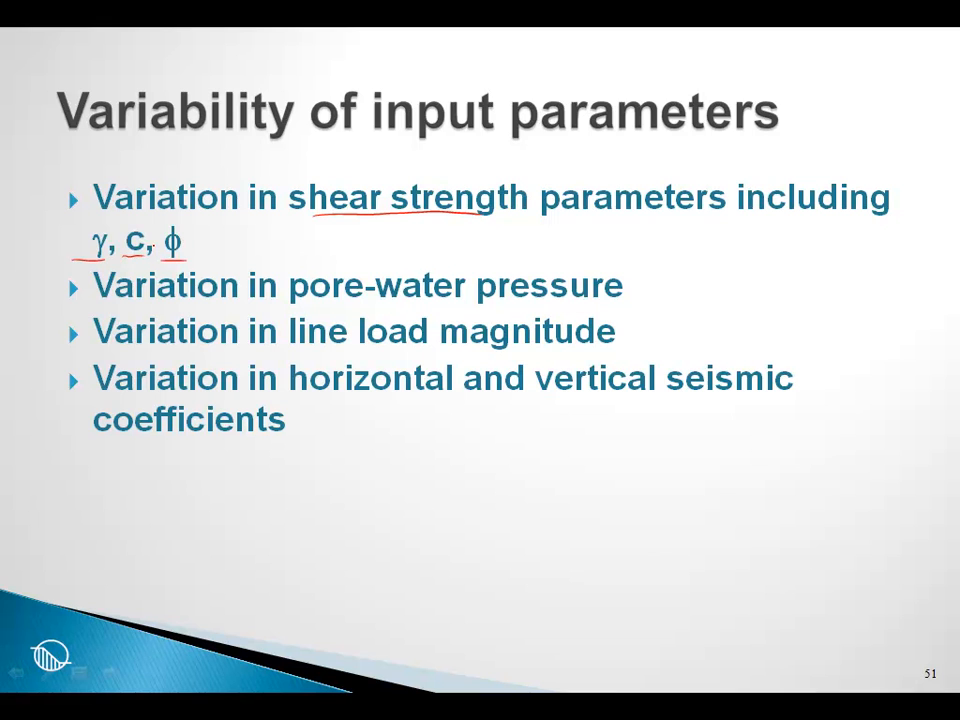
pyautogui.moveTo(330, 300); pyautogui.dragTo(420, 298)
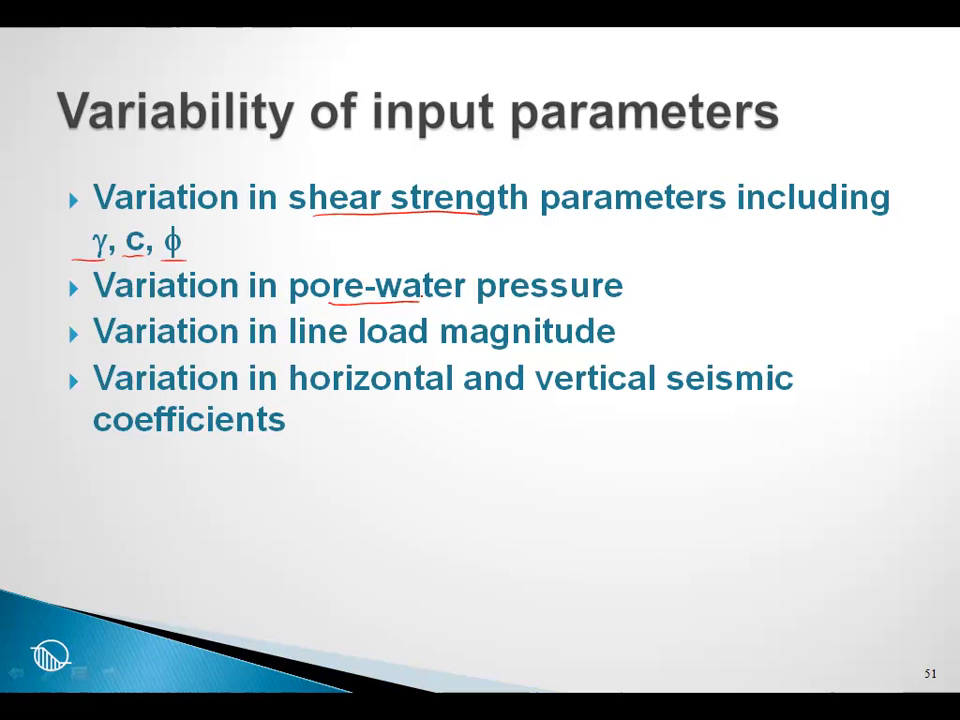
pyautogui.moveTo(325, 348); pyautogui.dragTo(397, 348)
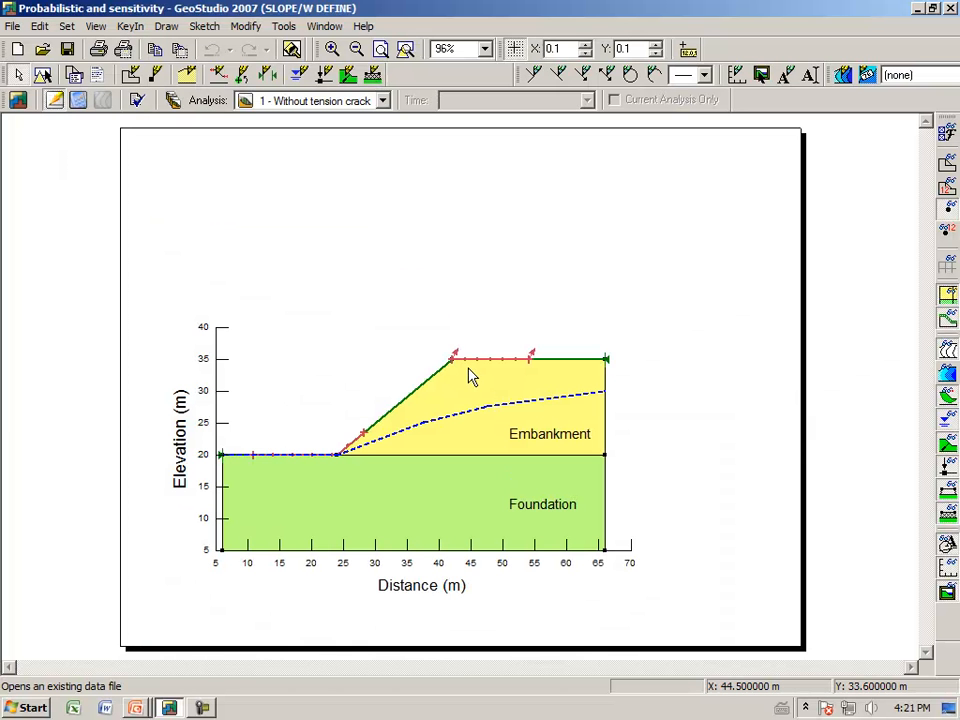
# Reload the Probabilistic and sensitivity file and zoom the slope to fit the window
pyautogui.click(13, 26)
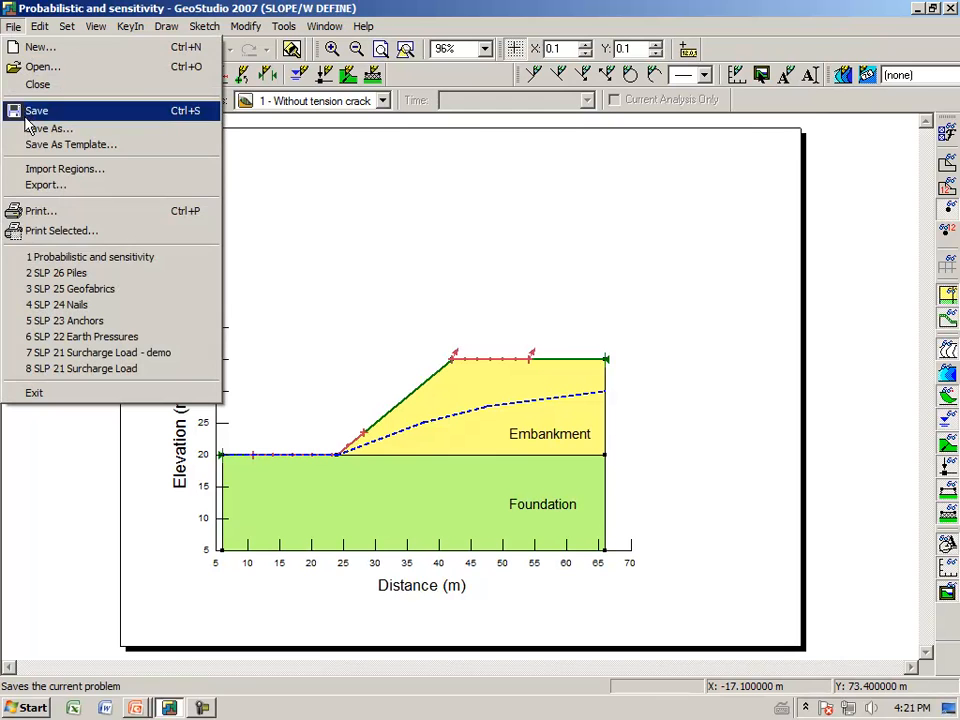
pyautogui.click(100, 258)
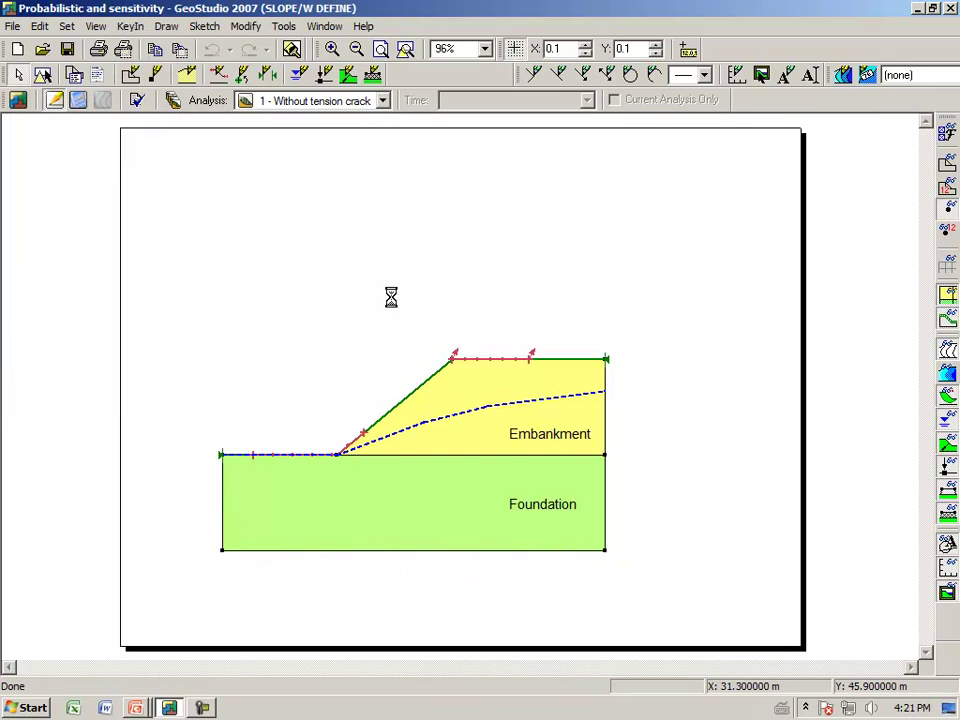
pyautogui.click(405, 49)
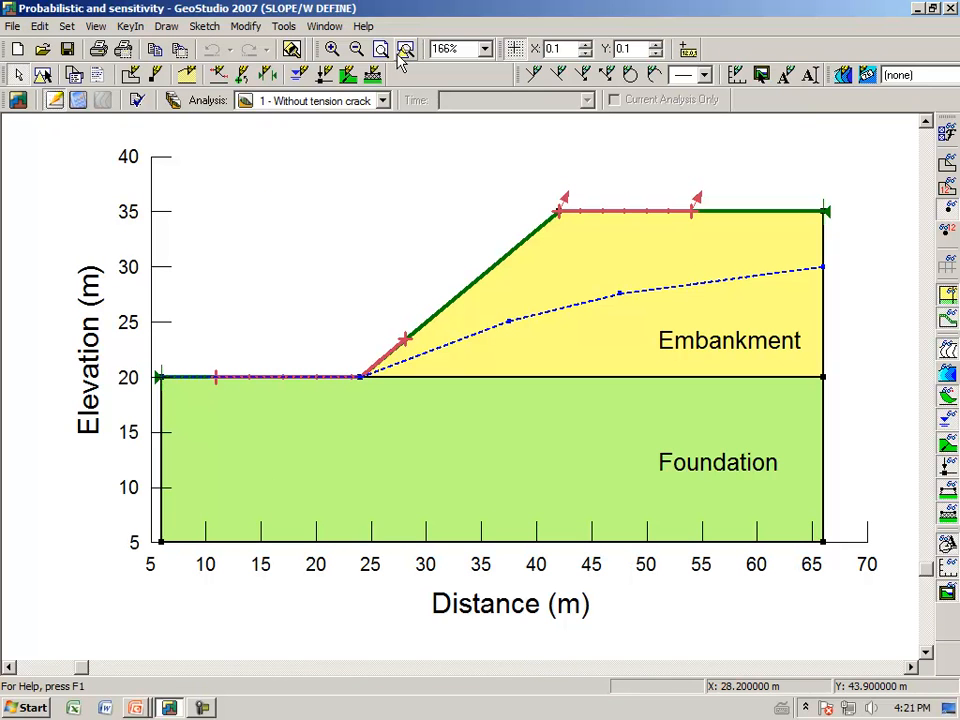
# Bring up KeyIn Analyses and show the 3 - Probabilistic analysis's factor of safety distribution settings
pyautogui.click(173, 100)
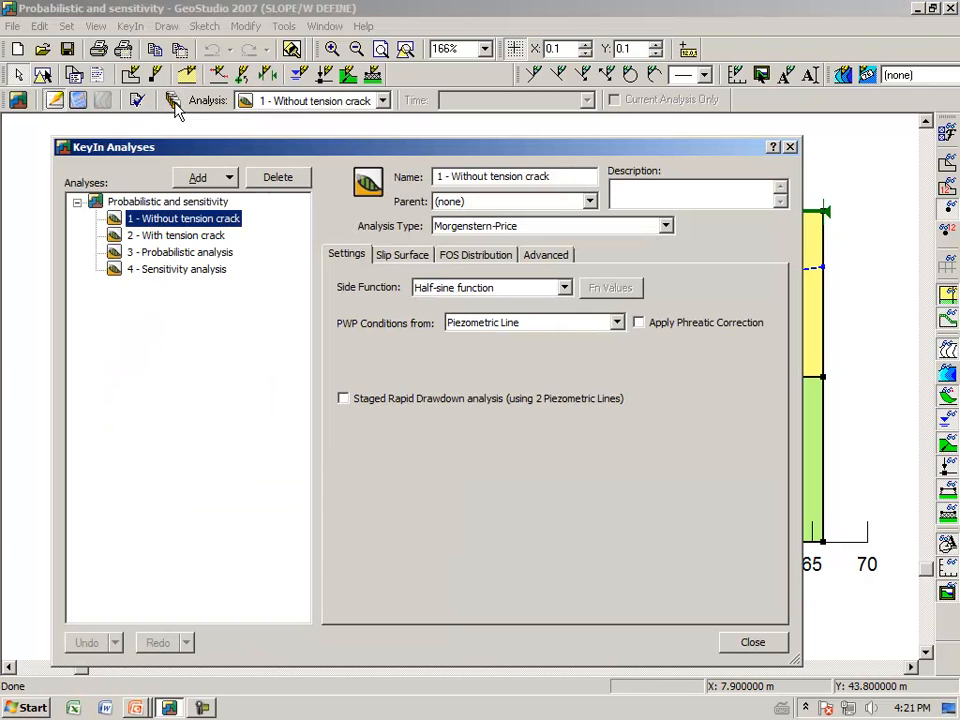
pyautogui.click(168, 253)
pyautogui.click(158, 270)
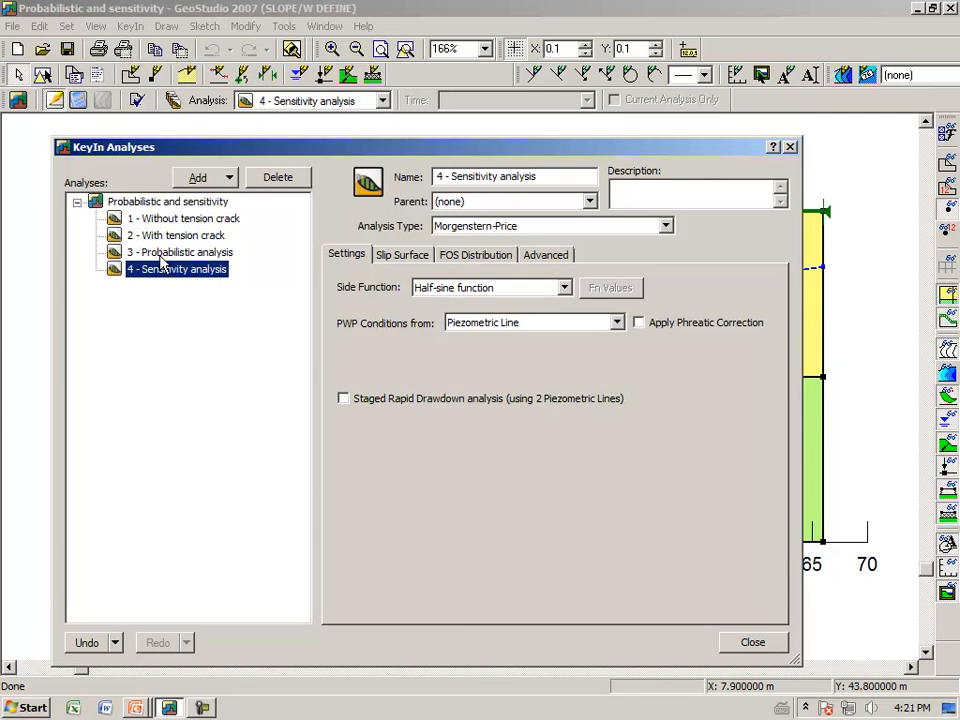
pyautogui.click(160, 253)
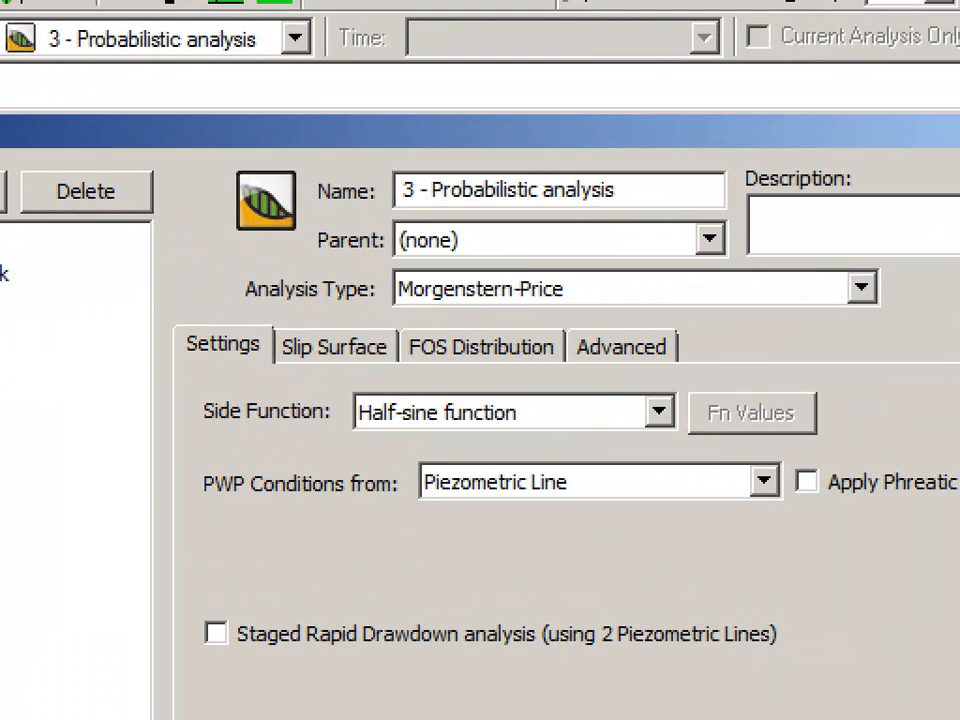
pyautogui.moveTo(403, 379)
pyautogui.mouseDown()
pyautogui.moveTo(568, 340)
pyautogui.moveTo(335, 322)
pyautogui.moveTo(398, 390)
pyautogui.mouseUp()
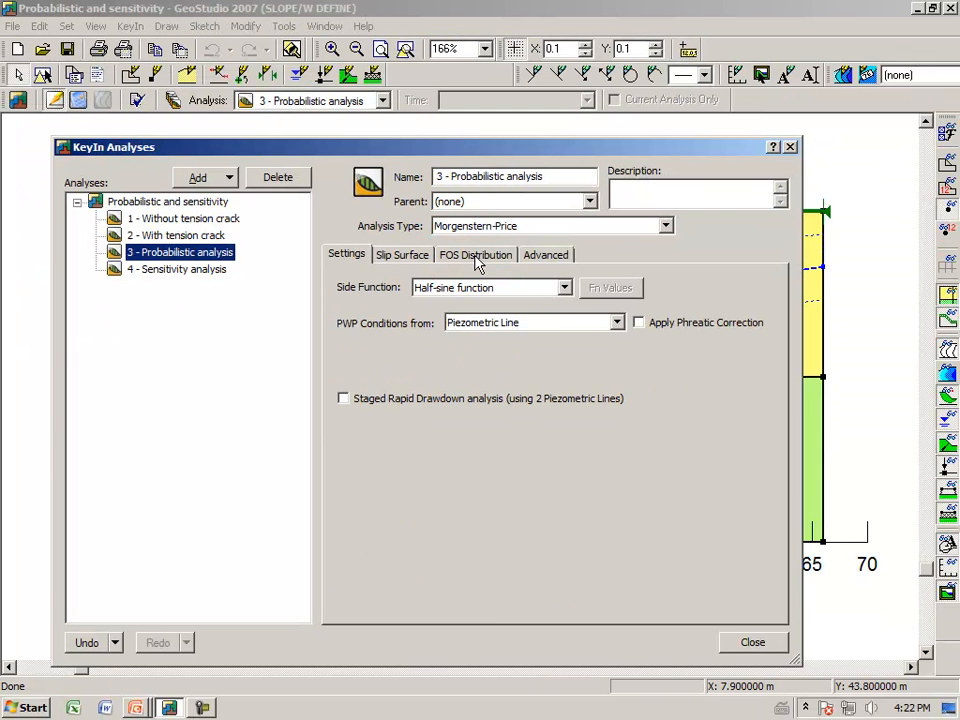
# Review the FOS Distribution calculation types and leave it on probabilistic Monte Carlo
pyautogui.click(476, 257)
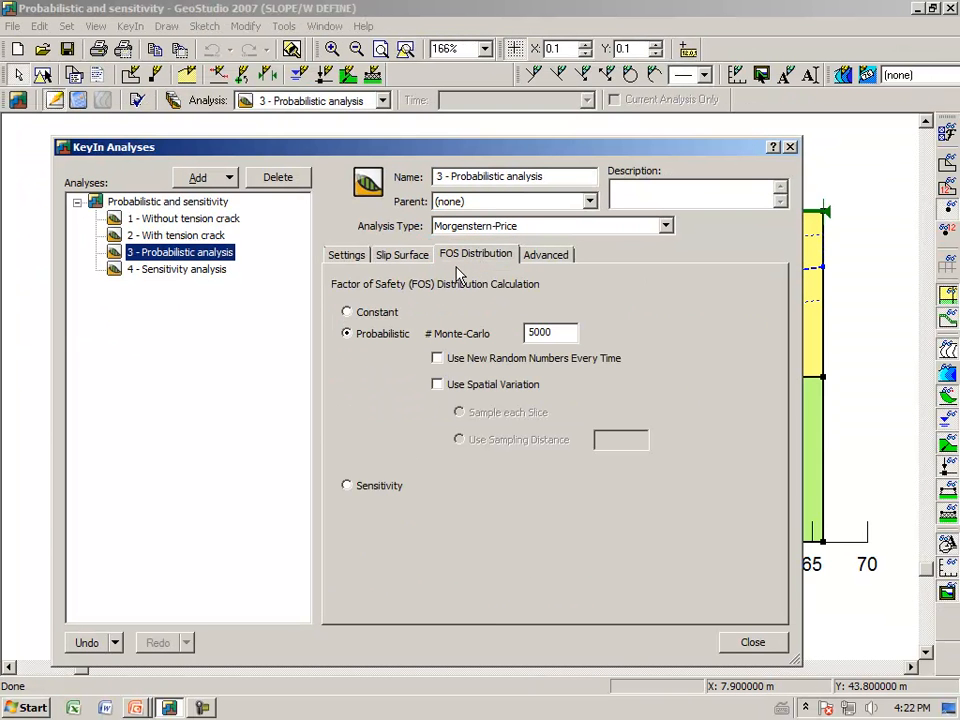
pyautogui.click(346, 312)
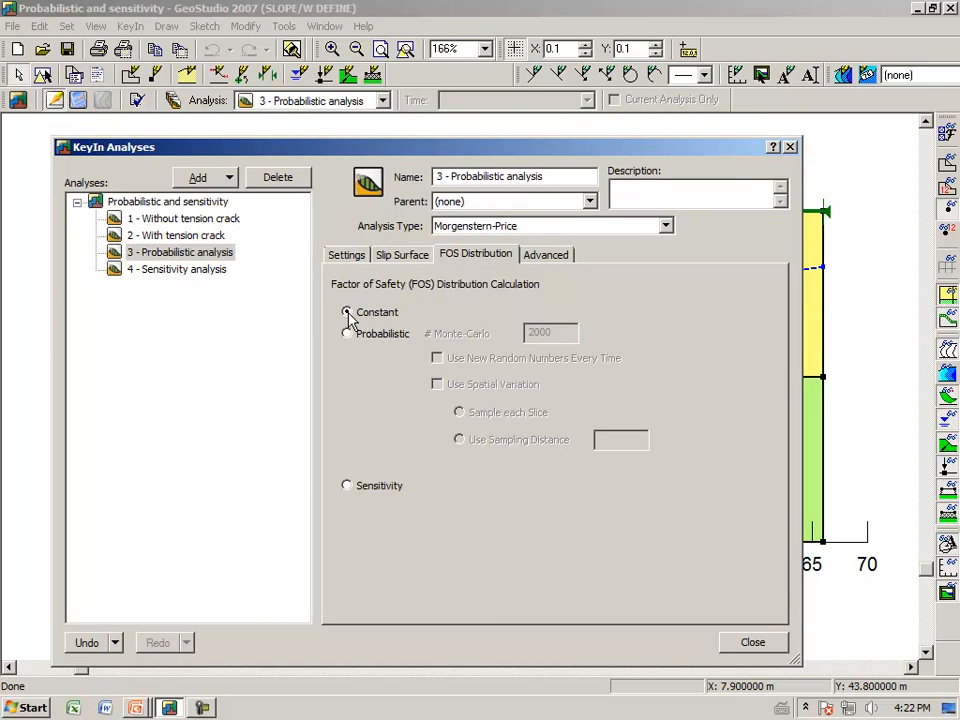
pyautogui.click(346, 333)
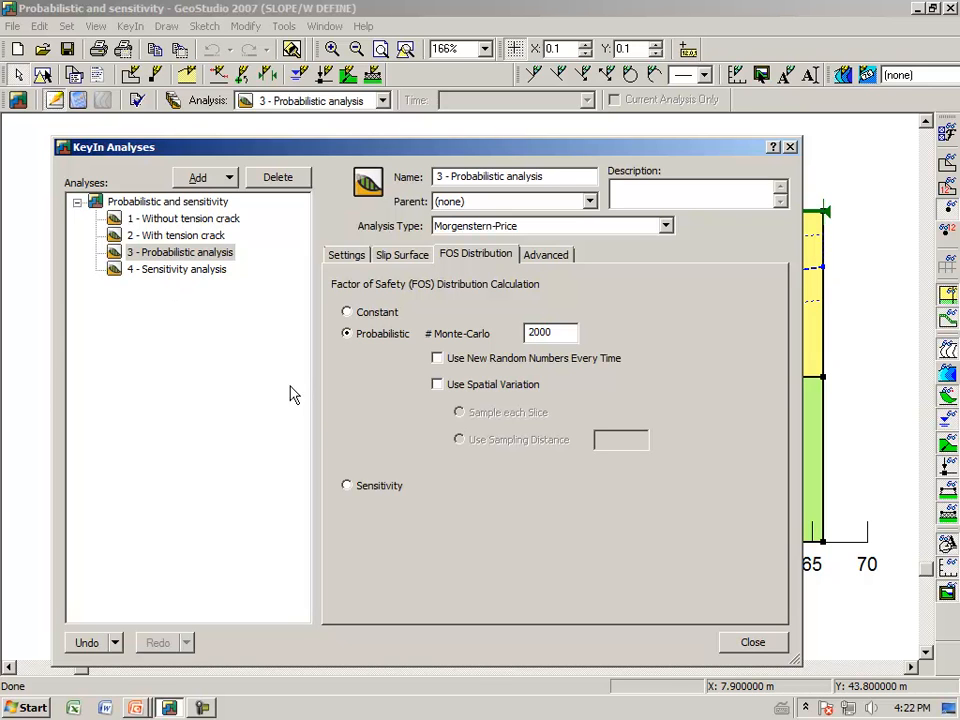
pyautogui.click(346, 486)
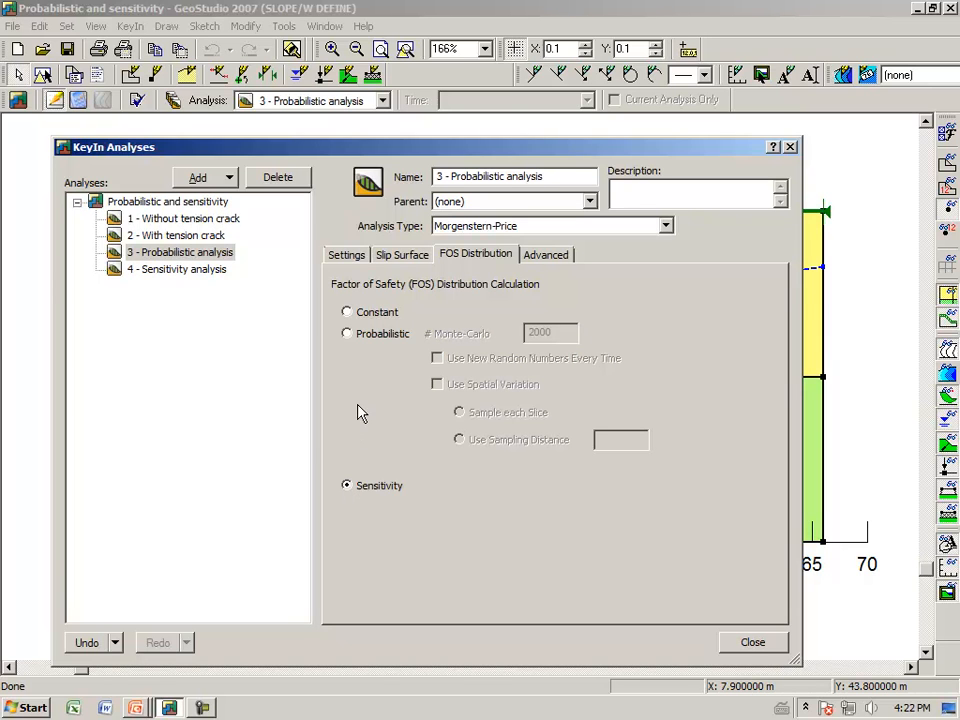
pyautogui.click(346, 334)
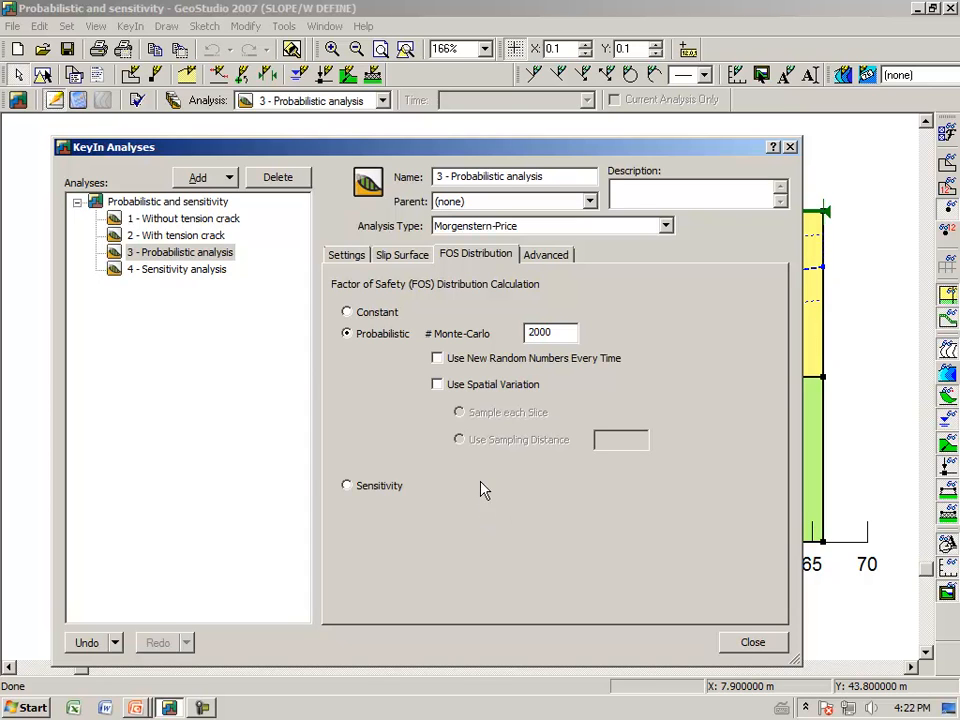
# Explore the spatial variation sampling options, leave spatial variation off and close the analyses
pyautogui.click(437, 384)
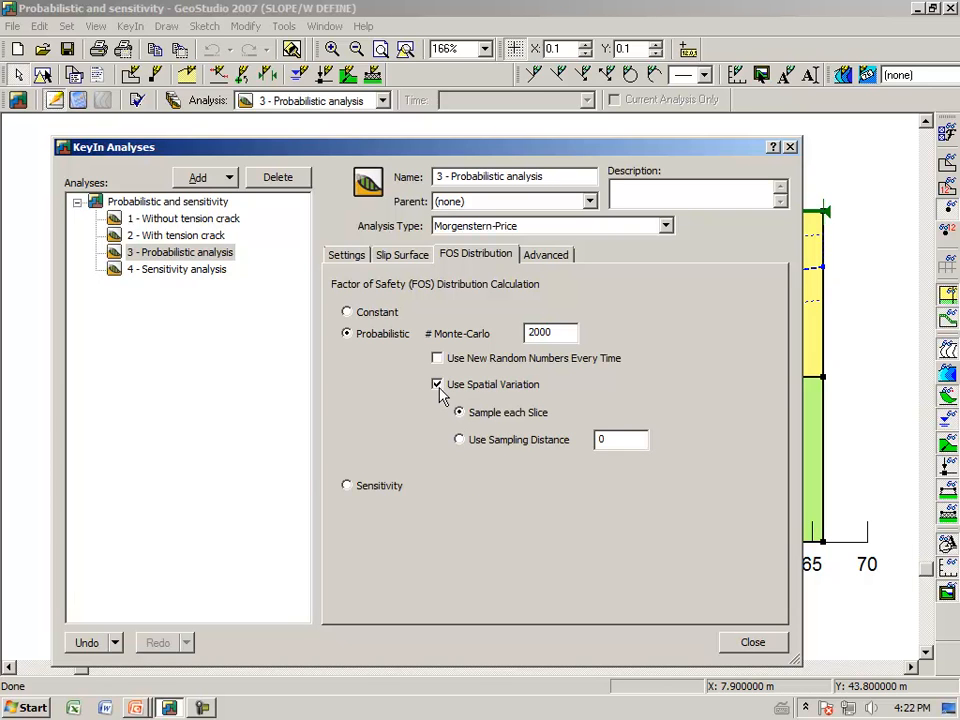
pyautogui.click(459, 440)
pyautogui.click(459, 412)
pyautogui.click(437, 384)
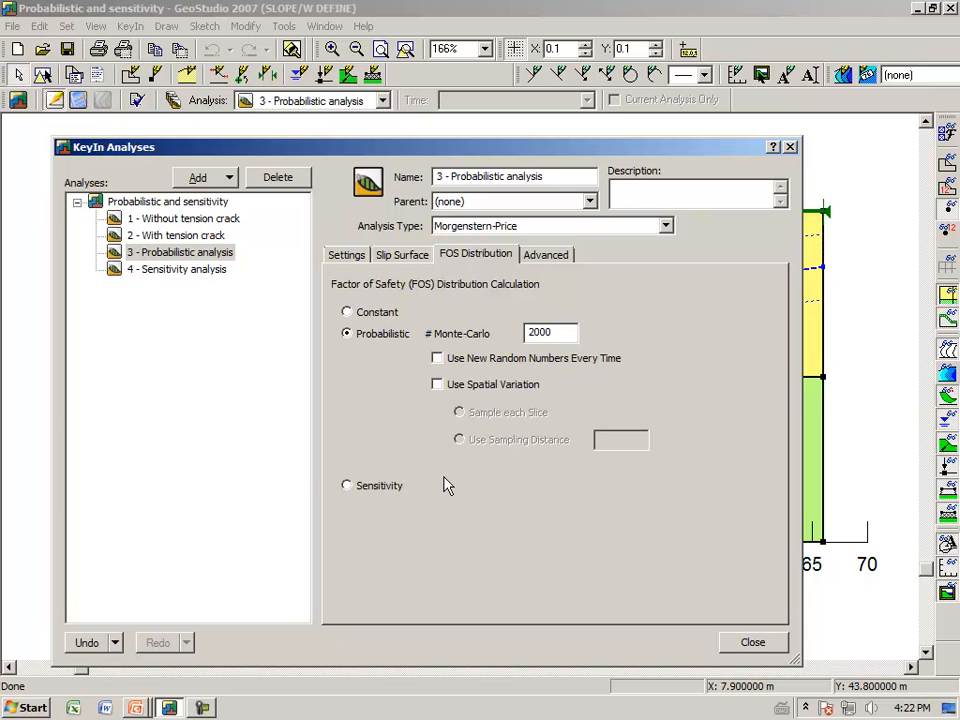
pyautogui.click(752, 642)
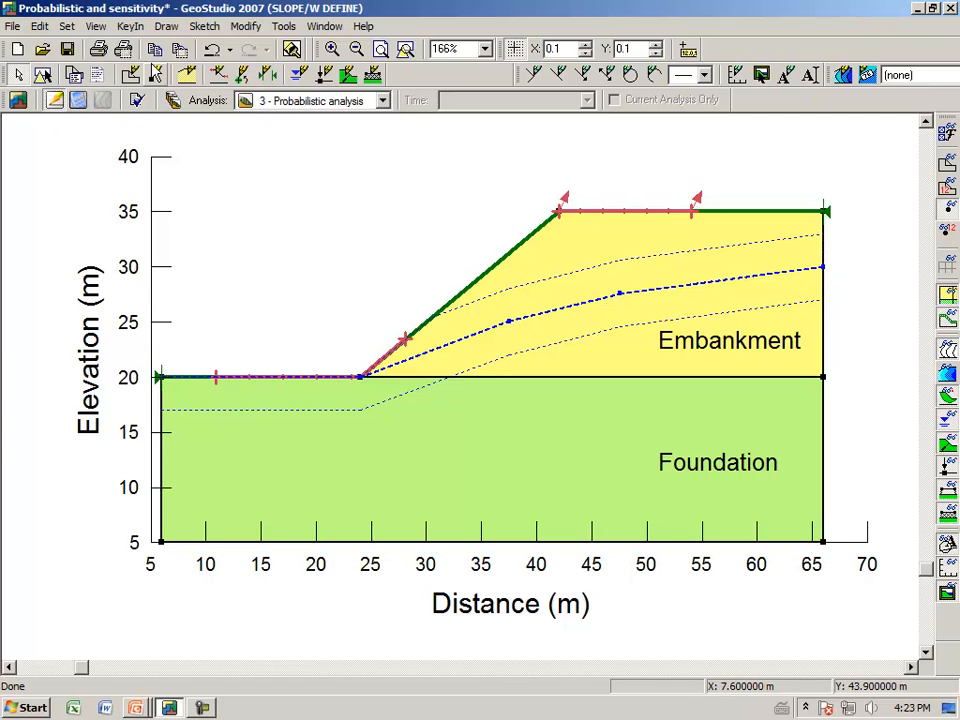
# Select piezometric line 1 under KeyIn Pore Water Pressure and bring up its height-adjustment parameters
pyautogui.click(131, 26)
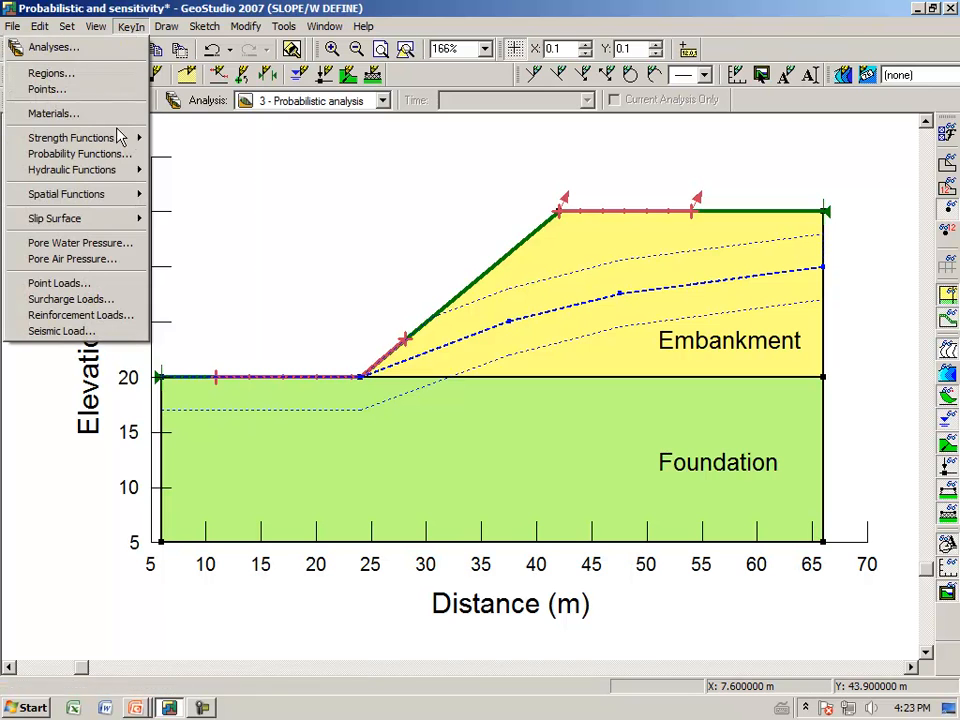
pyautogui.click(80, 243)
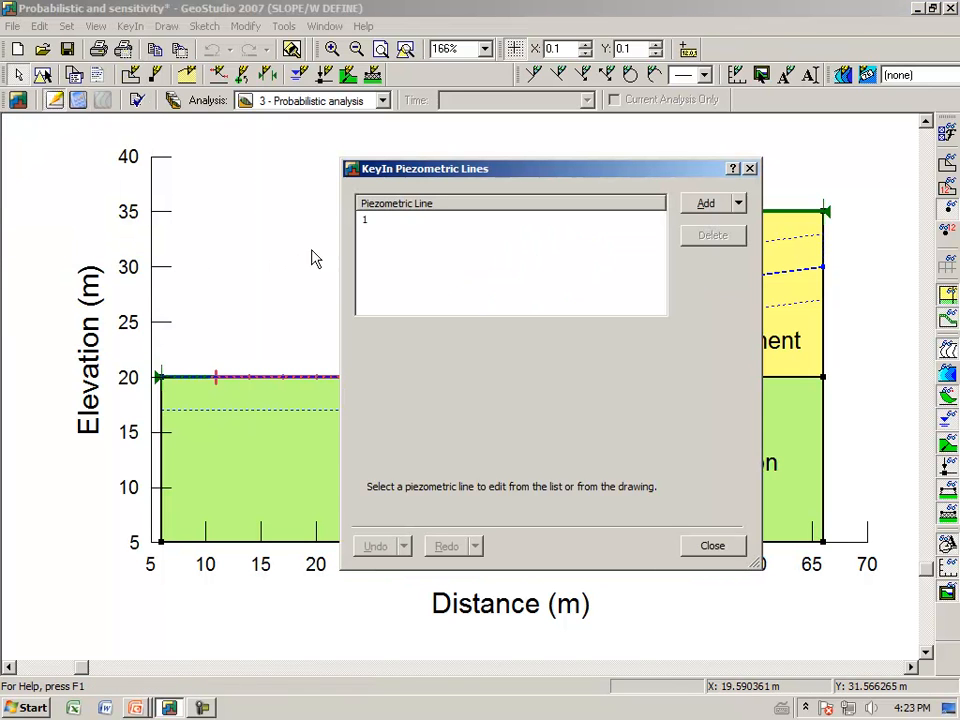
pyautogui.click(370, 221)
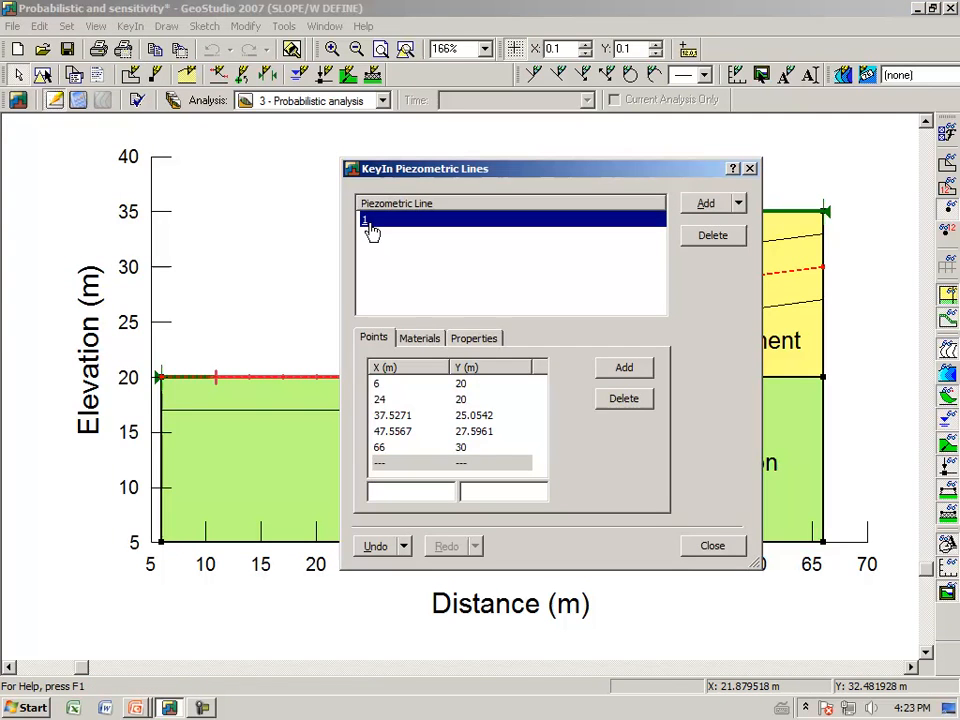
pyautogui.click(474, 338)
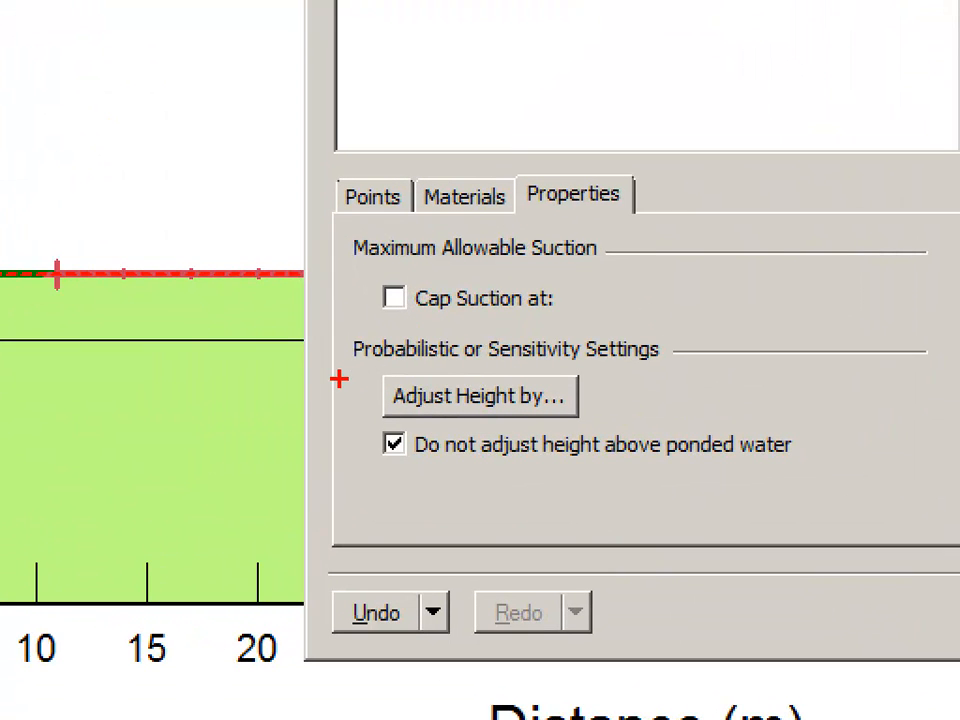
pyautogui.moveTo(340, 380); pyautogui.dragTo(690, 380)
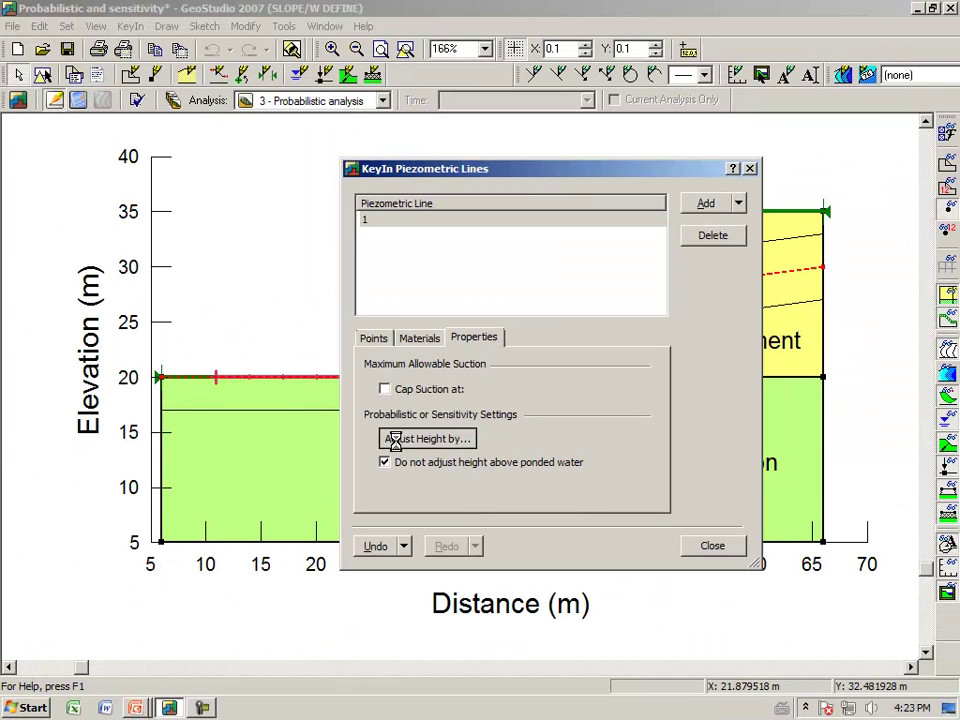
pyautogui.click(440, 396)
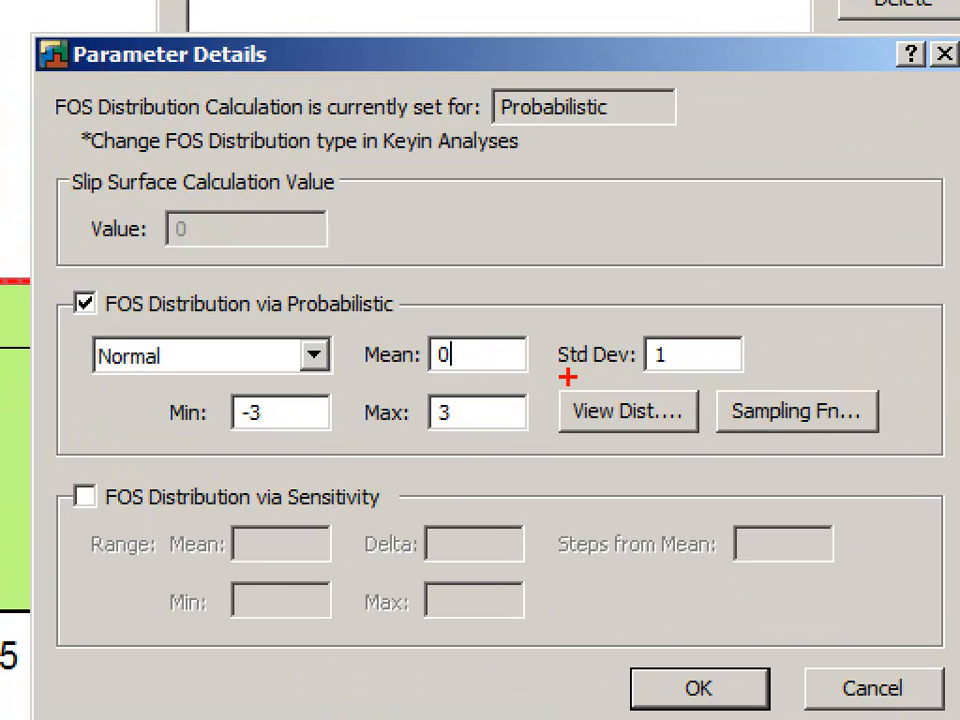
pyautogui.moveTo(568, 375); pyautogui.dragTo(675, 372)
pyautogui.moveTo(600, 327); pyautogui.dragTo(525, 330)
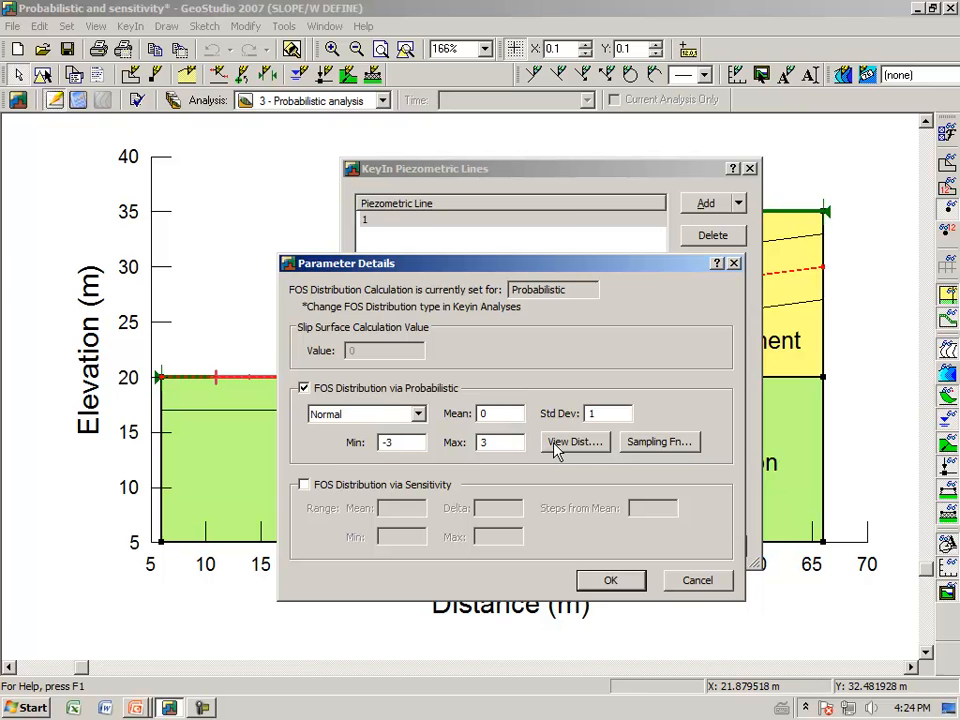
pyautogui.click(615, 415)
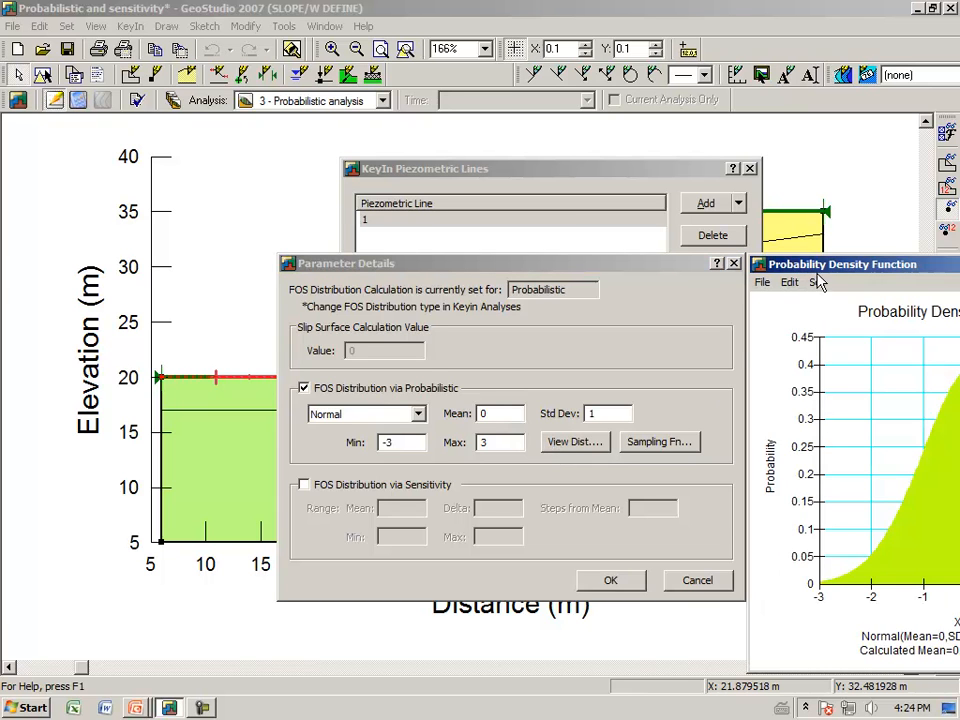
pyautogui.moveTo(822, 266); pyautogui.dragTo(455, 282)
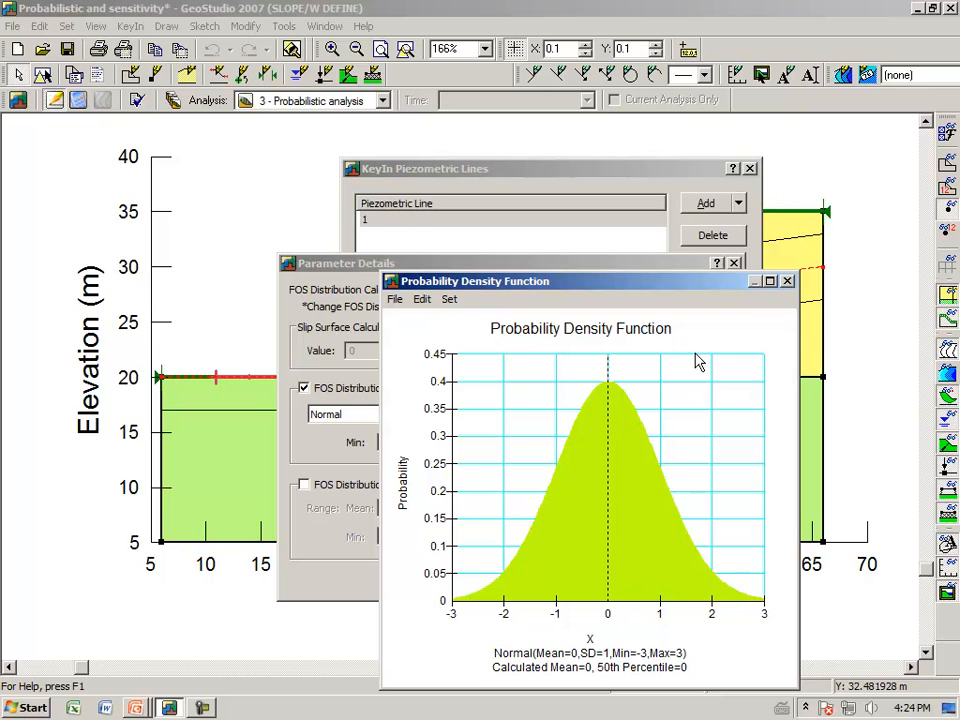
pyautogui.click(787, 281)
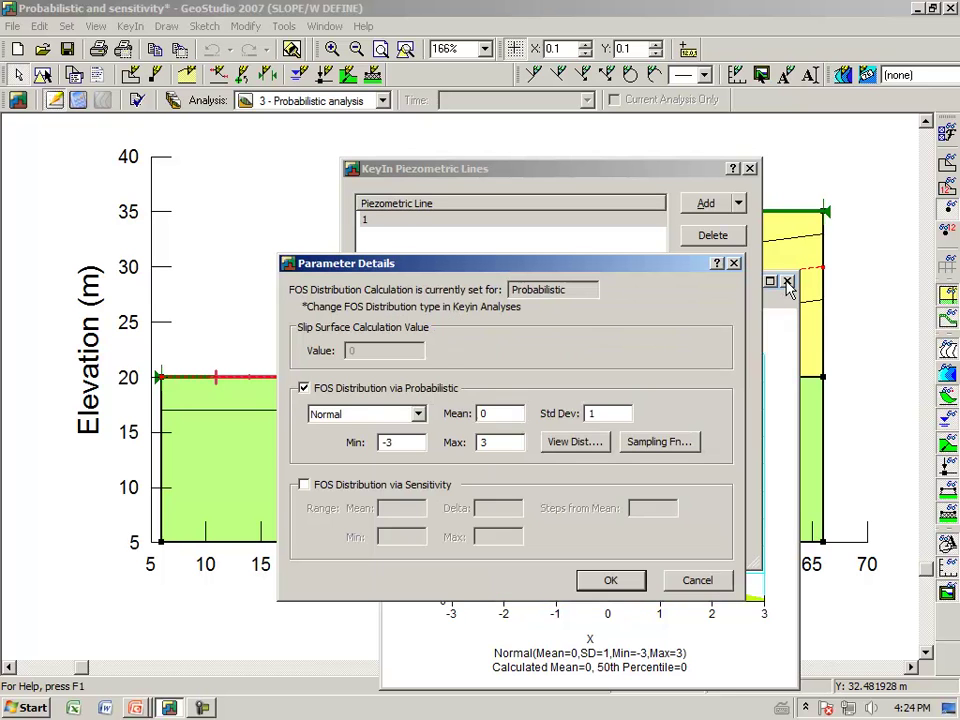
pyautogui.click(658, 442)
pyautogui.moveTo(895, 265); pyautogui.dragTo(432, 278)
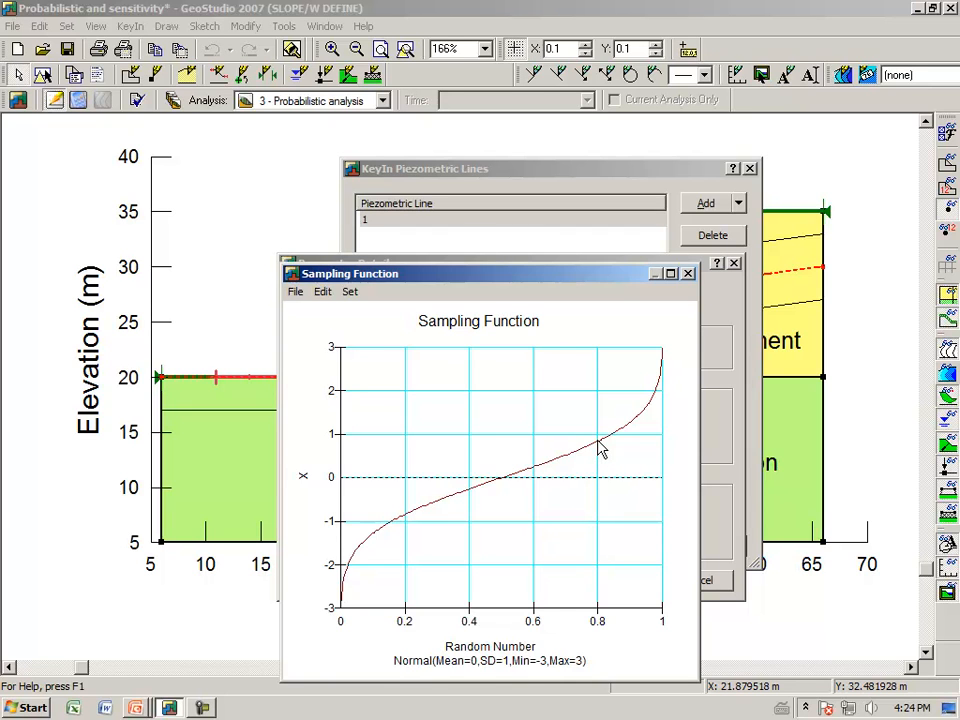
pyautogui.click(688, 273)
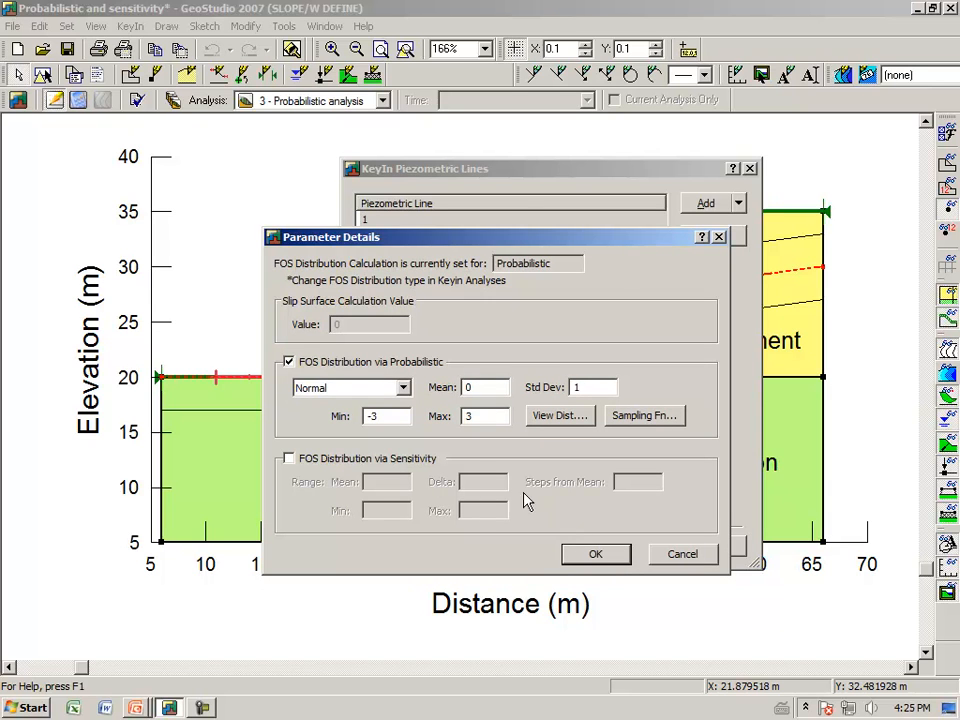
# Keep the Normal distribution for the line's height, confirm it and close the piezometric lines dialog
pyautogui.click(404, 388)
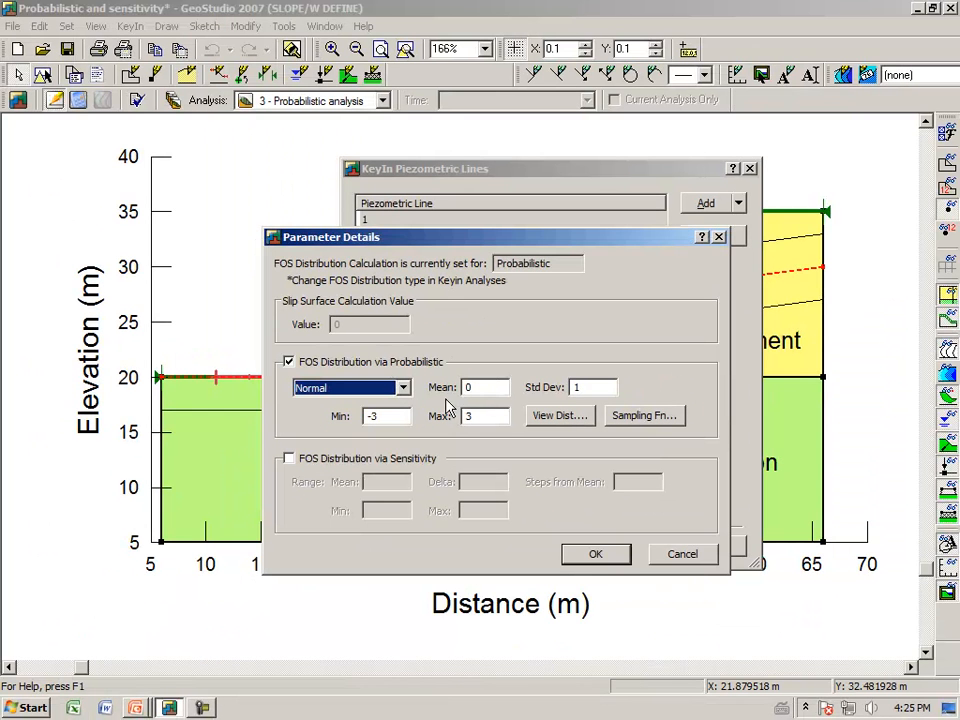
pyautogui.click(596, 556)
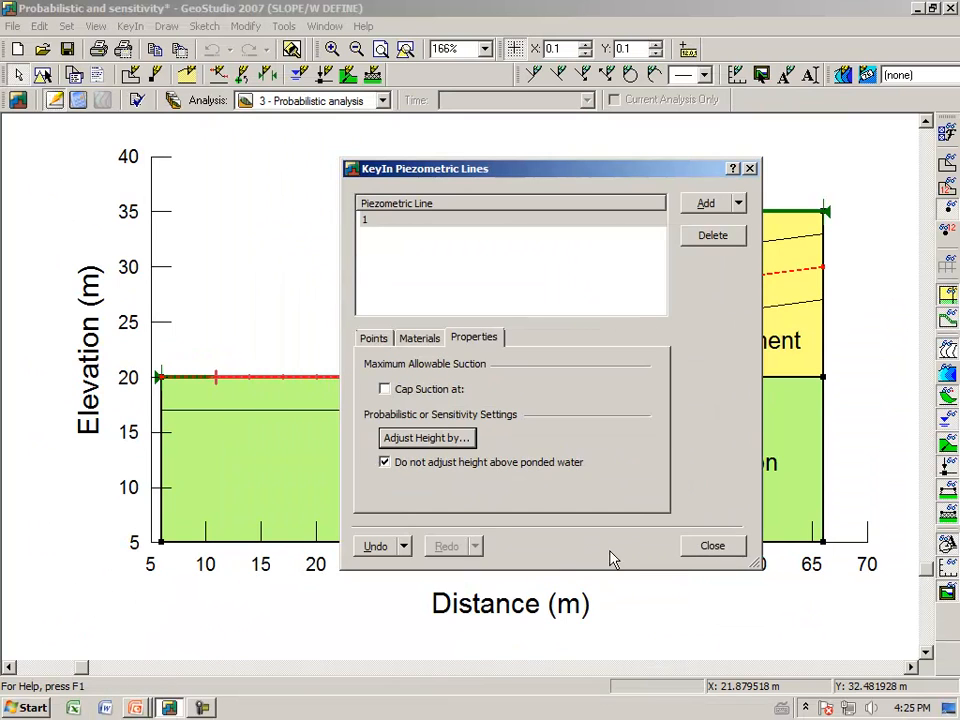
pyautogui.click(712, 546)
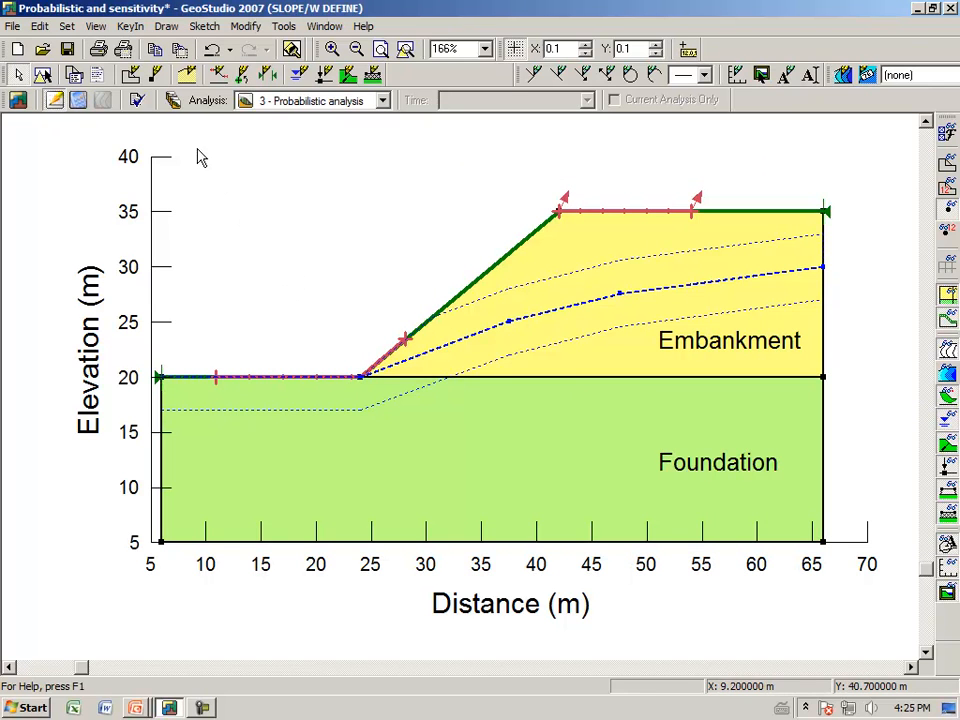
# Bring up KeyIn Materials and show the Embankment's Mohr-Coulomb properties
pyautogui.click(131, 26)
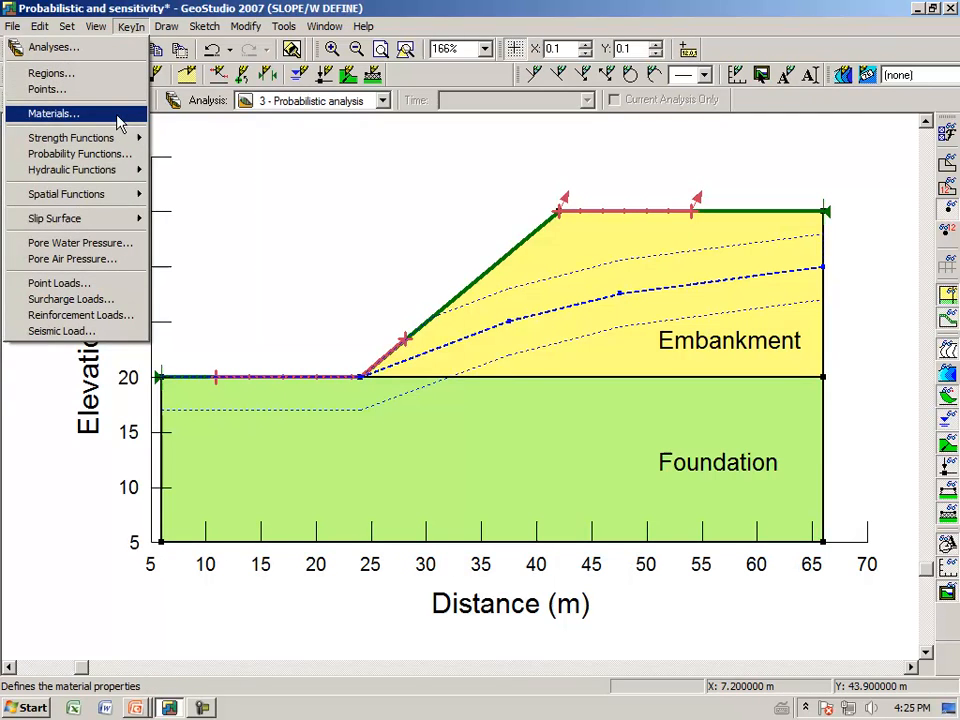
pyautogui.click(52, 113)
pyautogui.click(205, 107)
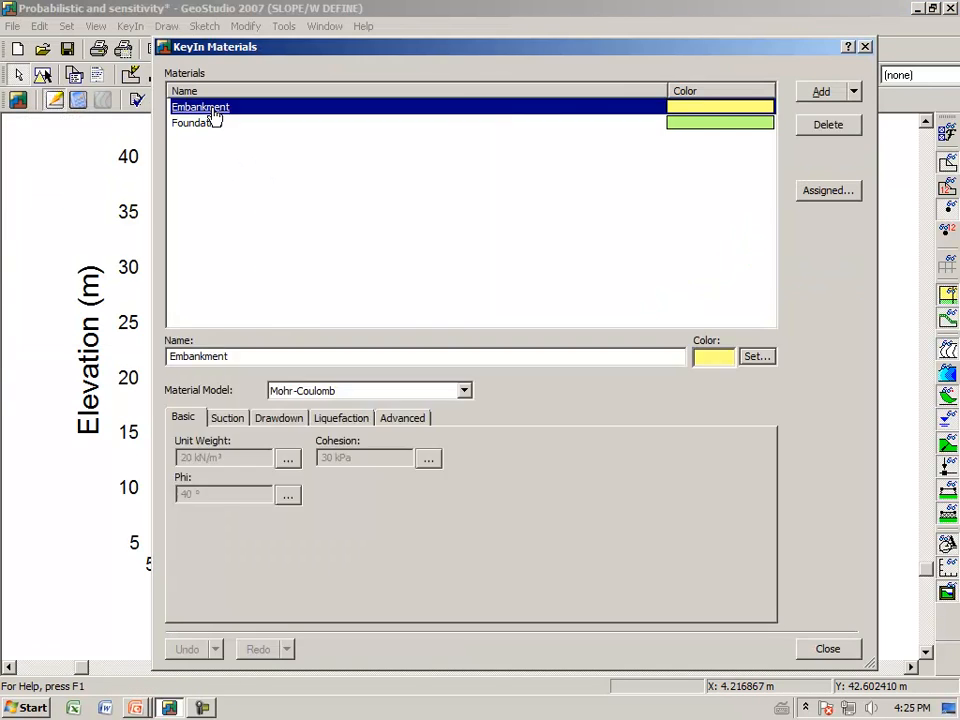
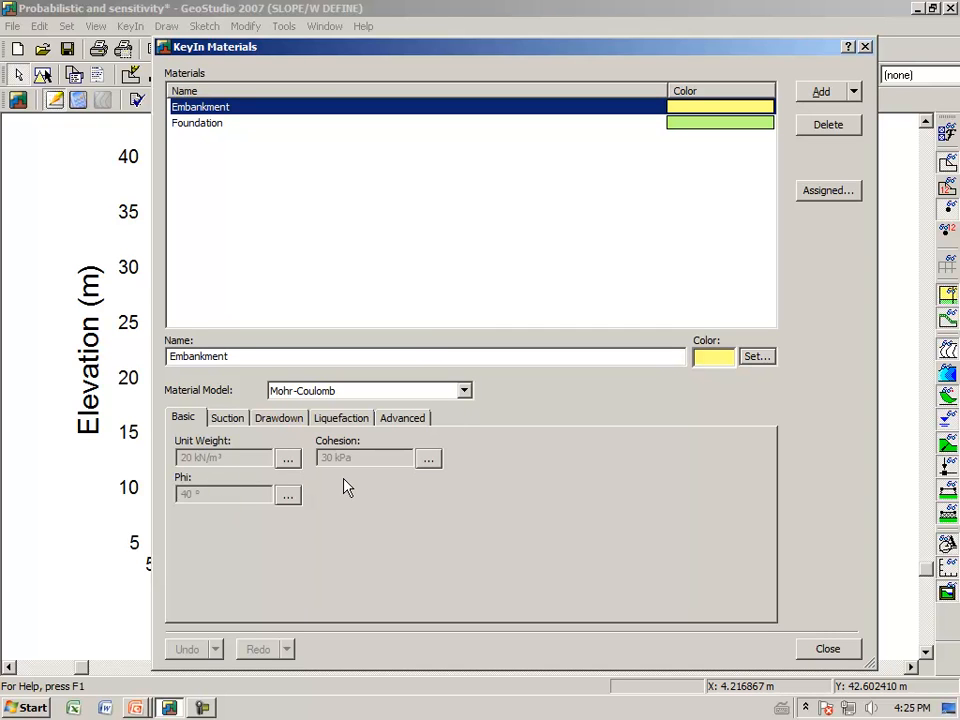
# Give Embankment cohesion a Normal distribution, mean 30, SD 3, range 15–45, previewing the curve
pyautogui.click(429, 463)
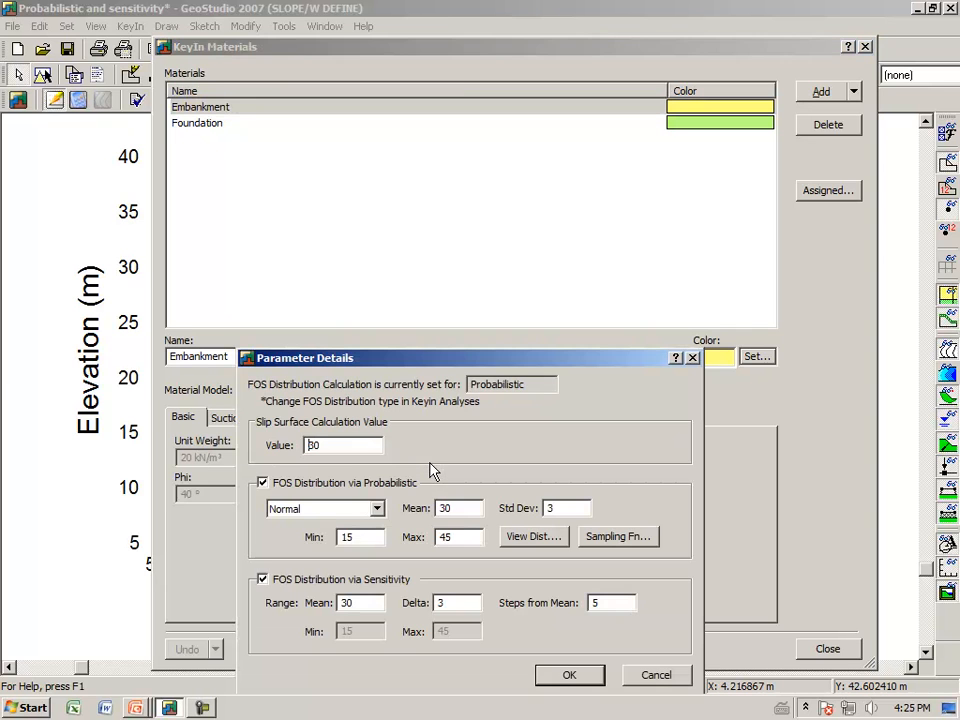
pyautogui.moveTo(439, 369); pyautogui.dragTo(437, 210)
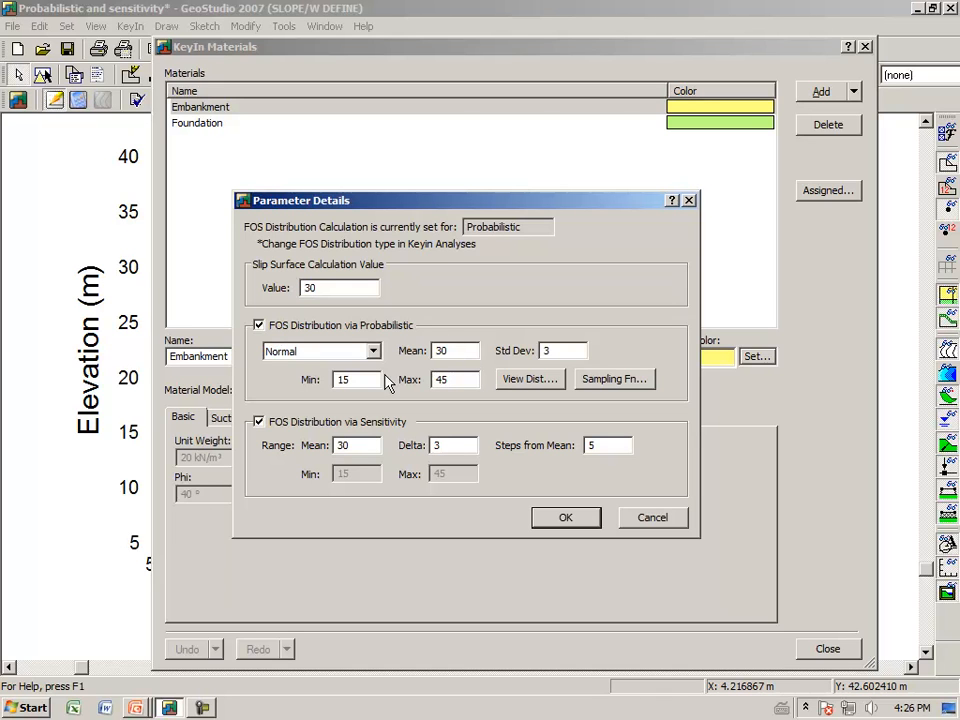
pyautogui.click(548, 390)
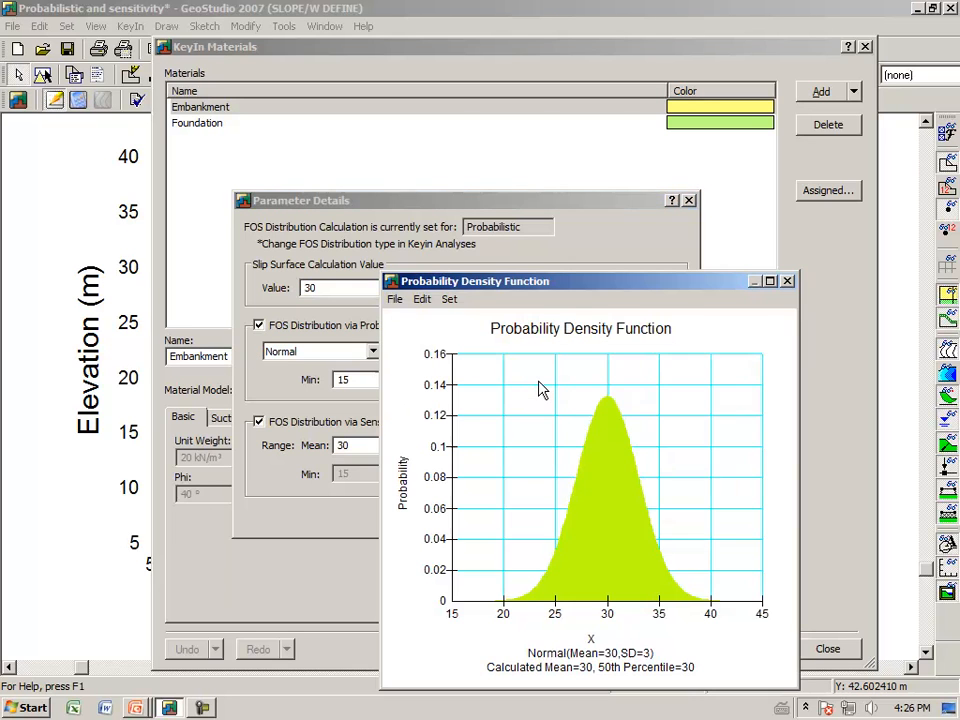
pyautogui.click(787, 281)
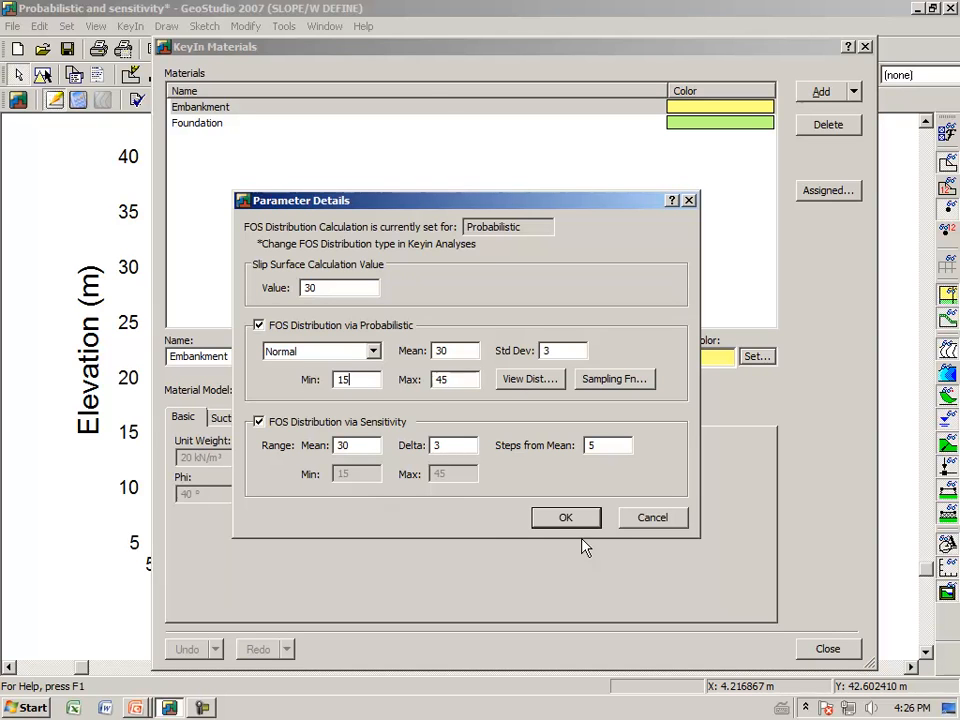
pyautogui.click(566, 517)
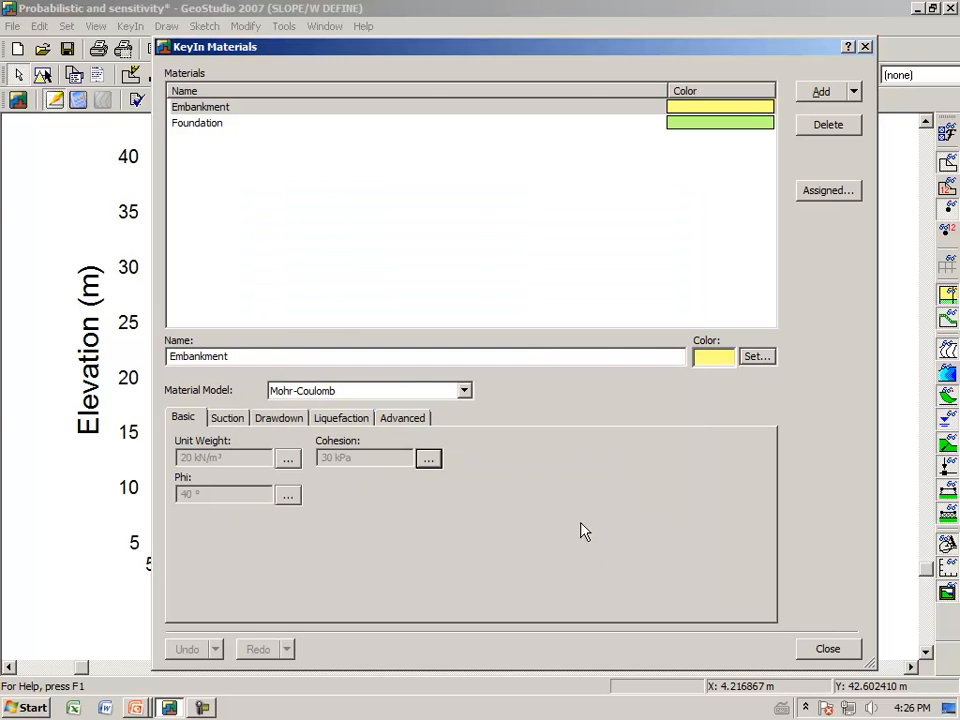
pyautogui.click(289, 498)
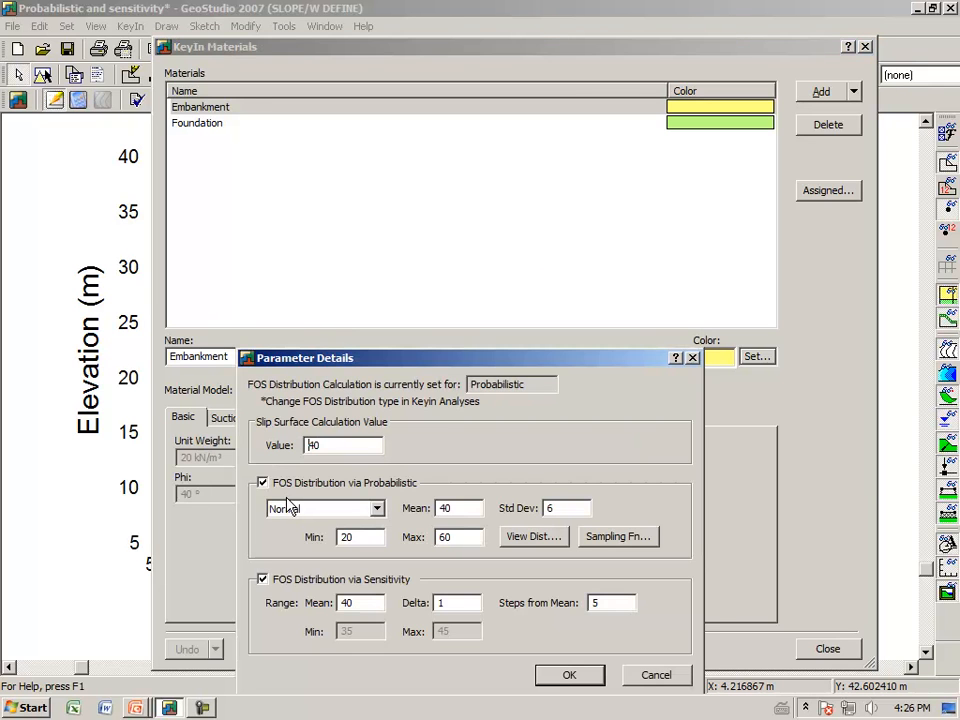
pyautogui.moveTo(412, 360); pyautogui.dragTo(395, 228)
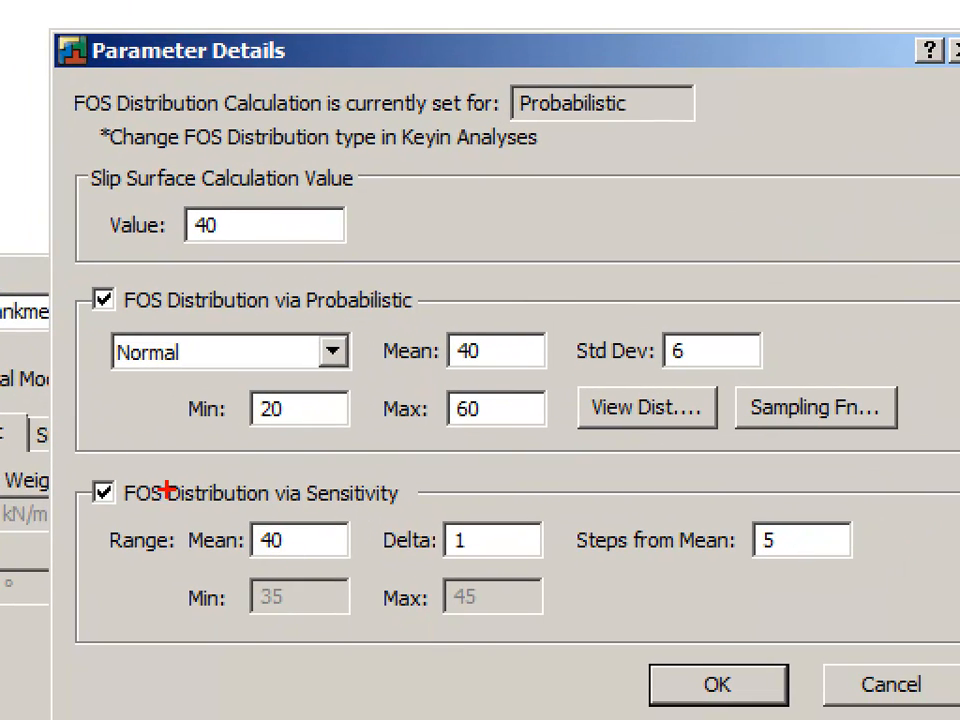
pyautogui.moveTo(452, 380); pyautogui.dragTo(482, 380)
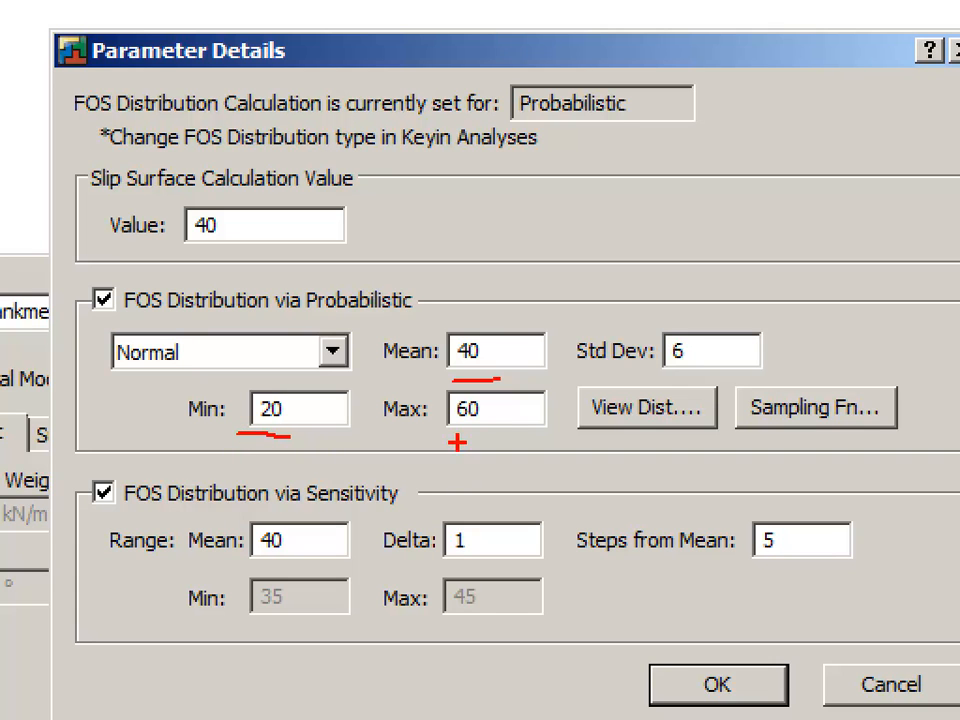
pyautogui.moveTo(448, 441); pyautogui.dragTo(490, 436)
pyautogui.moveTo(113, 386)
pyautogui.mouseDown()
pyautogui.moveTo(88, 384)
pyautogui.moveTo(195, 379)
pyautogui.mouseUp()
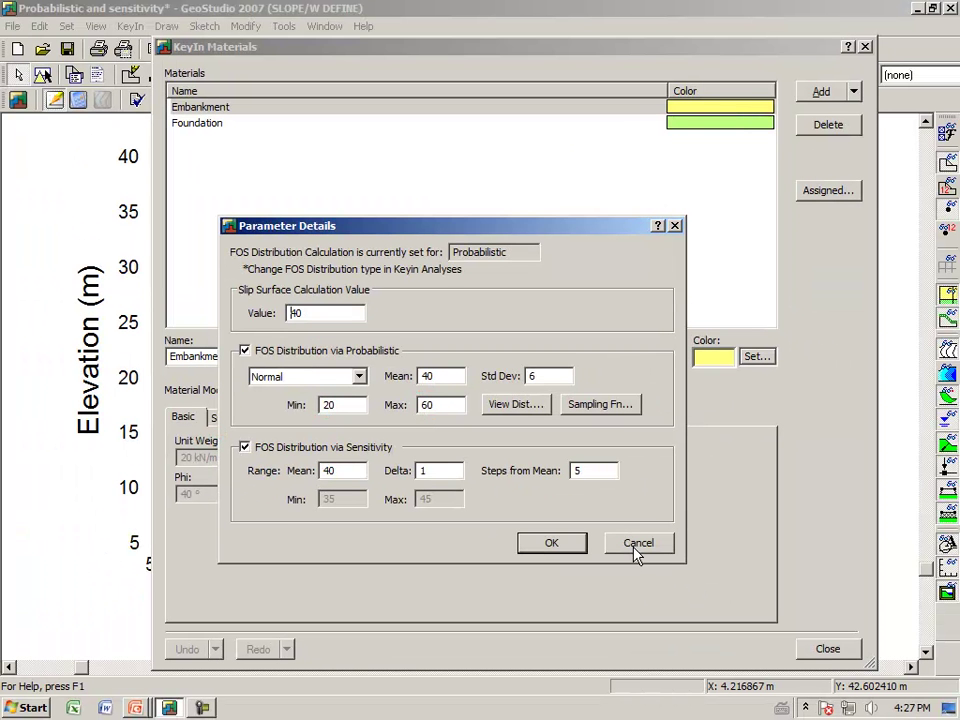
pyautogui.click(630, 543)
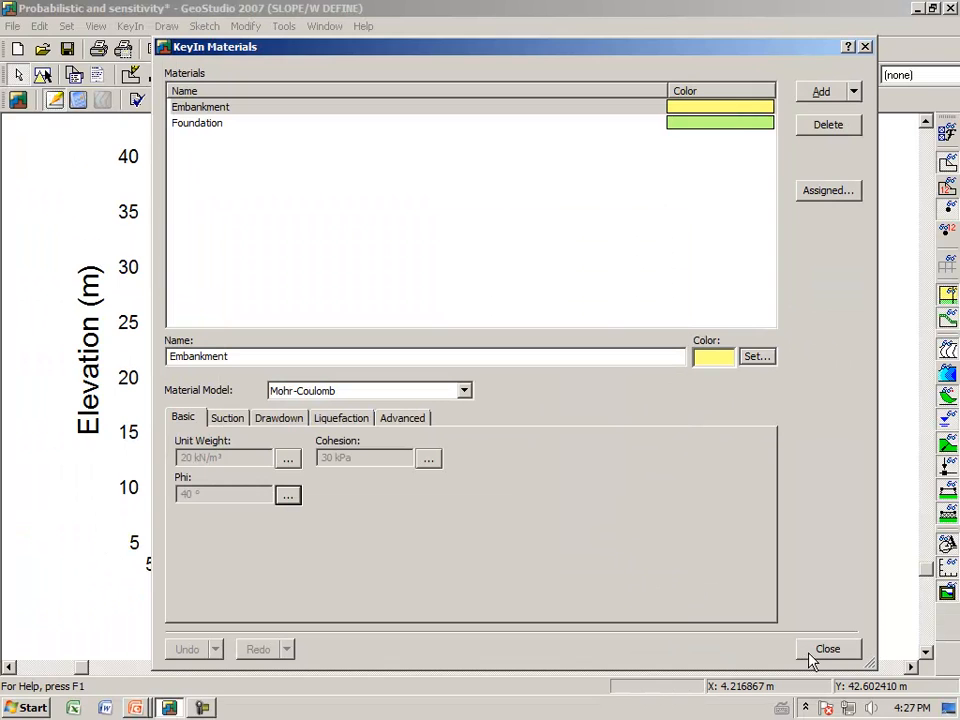
# Confirm Foundation tau/sigma ratio as Normal, mean 0.45, SD 0.05, then close the materials editor
pyautogui.click(200, 123)
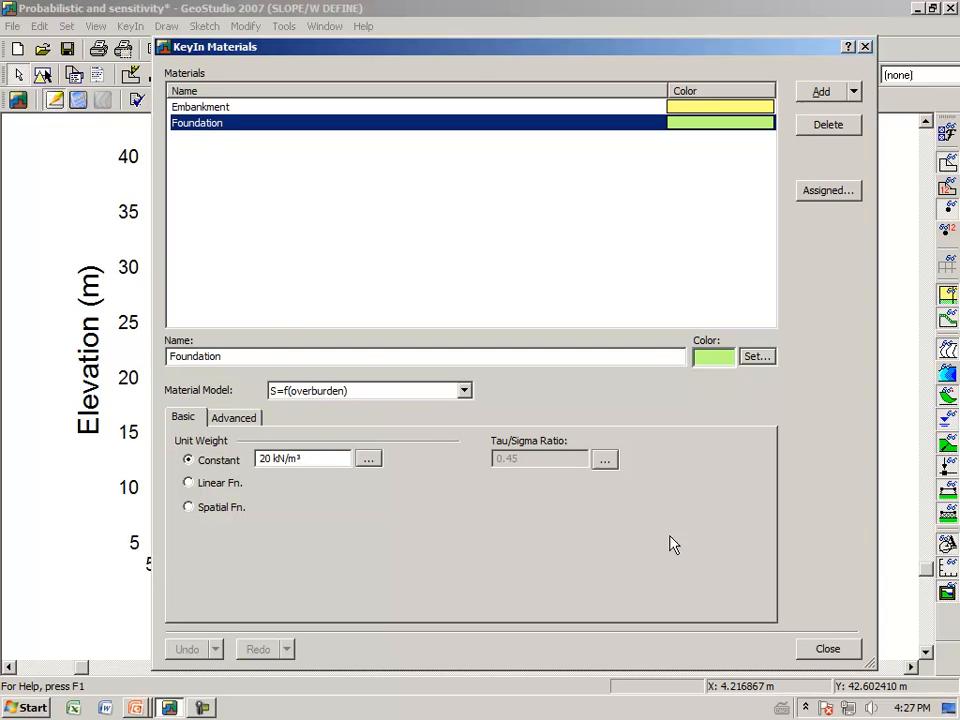
pyautogui.click(828, 651)
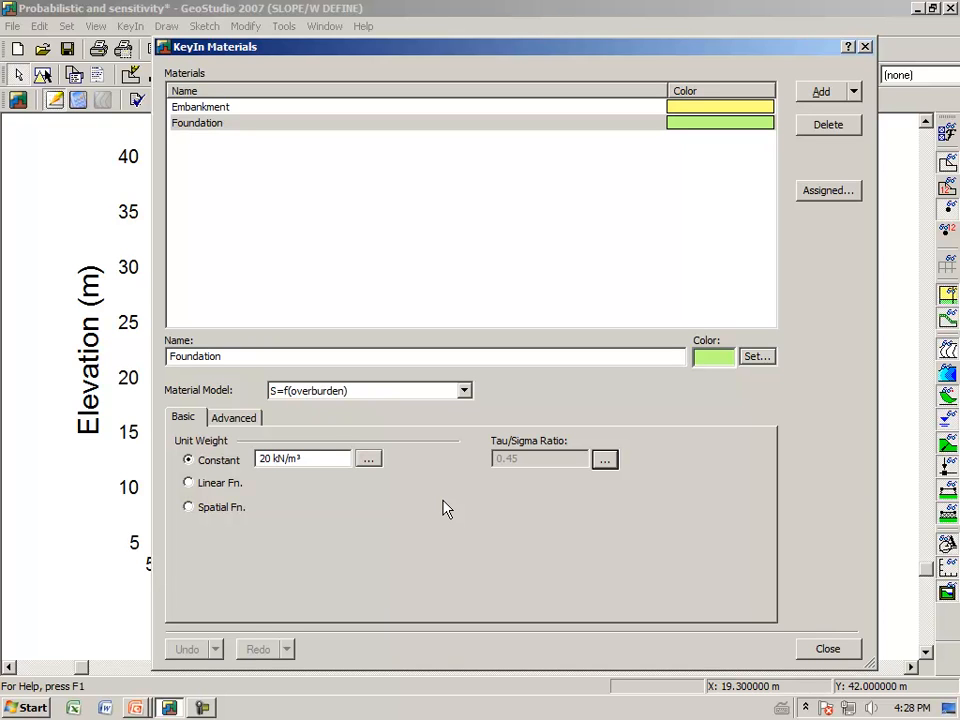
pyautogui.click(605, 462)
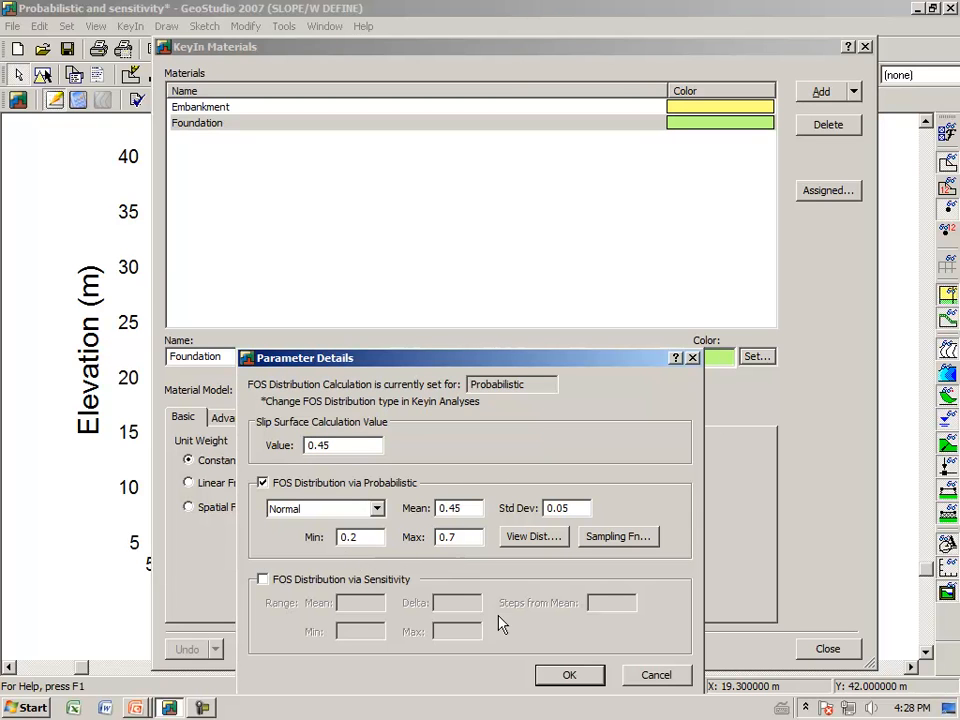
pyautogui.click(568, 676)
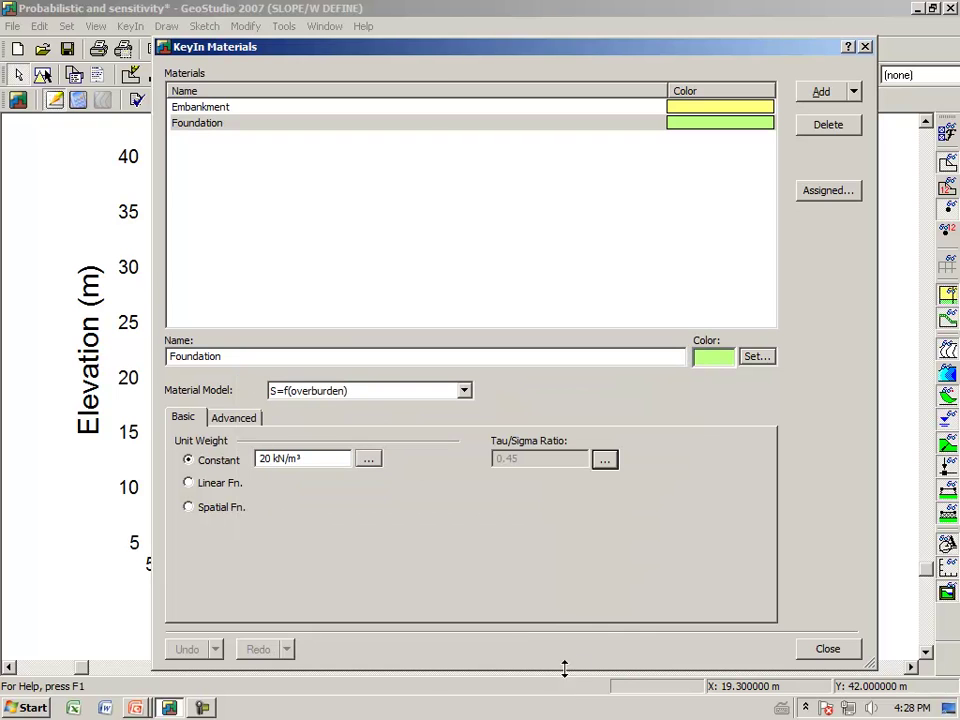
pyautogui.click(828, 649)
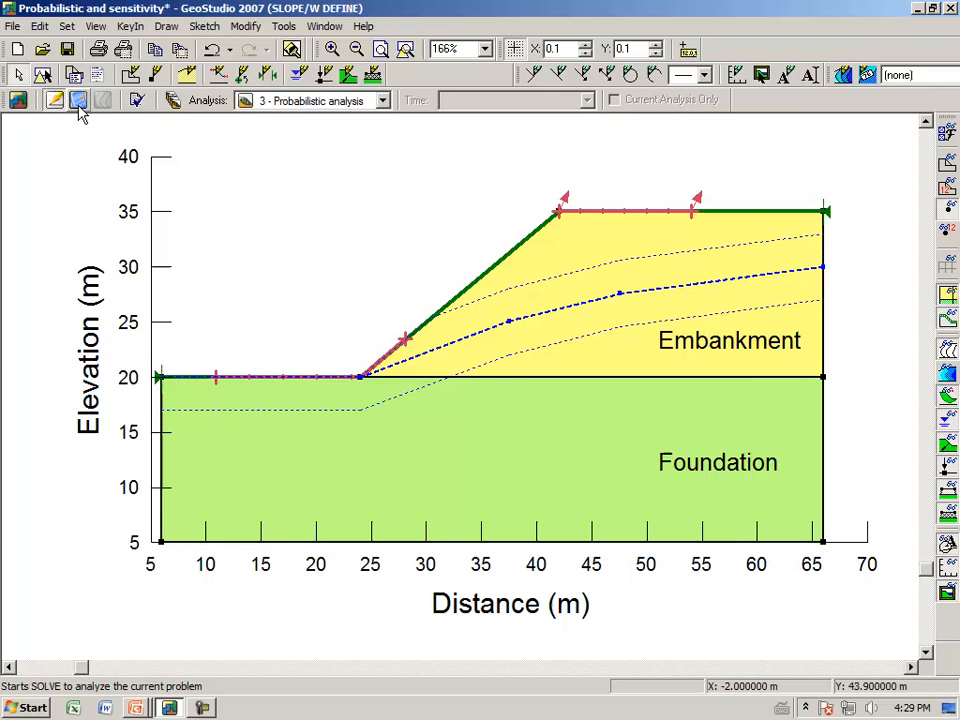
# Solve the Probabilistic analysis over 2000 Monte Carlo trials, keeping the solver window open to review
pyautogui.click(78, 100)
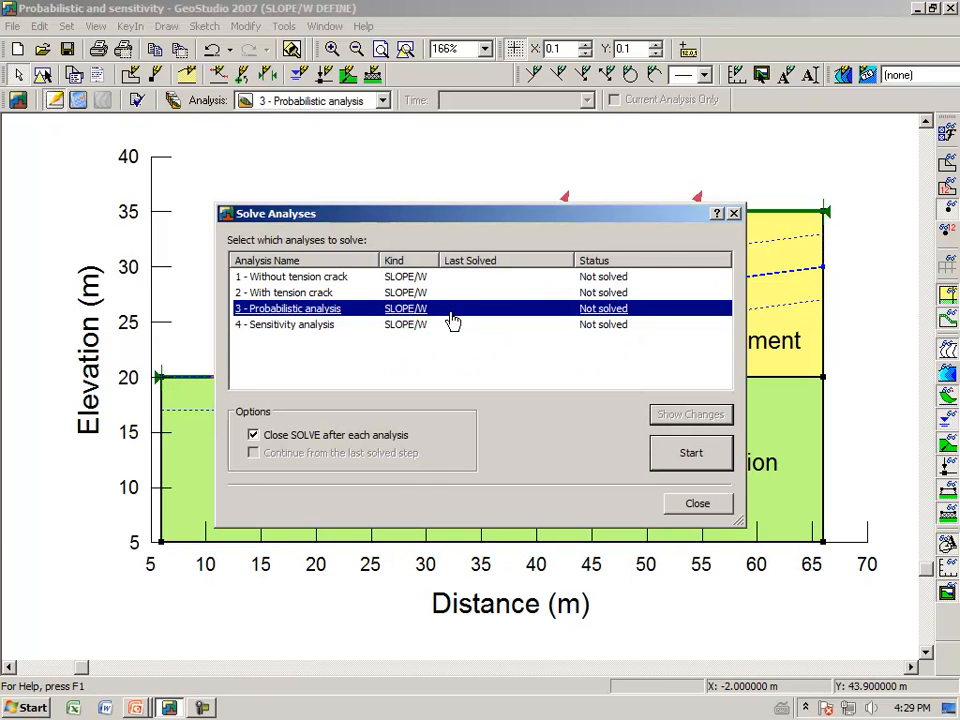
pyautogui.click(691, 453)
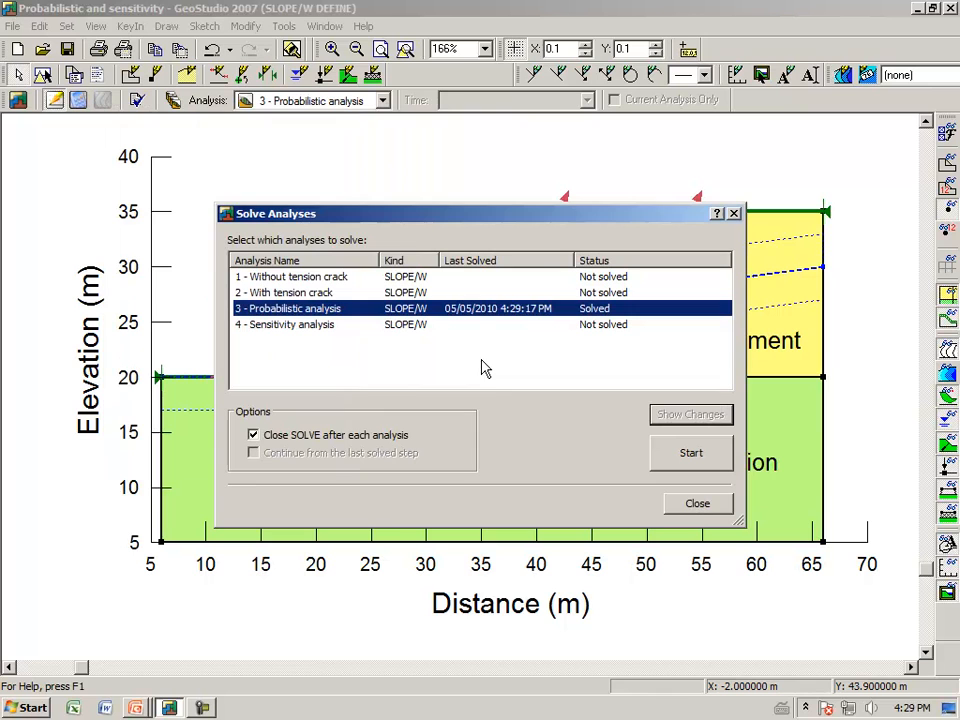
pyautogui.click(253, 435)
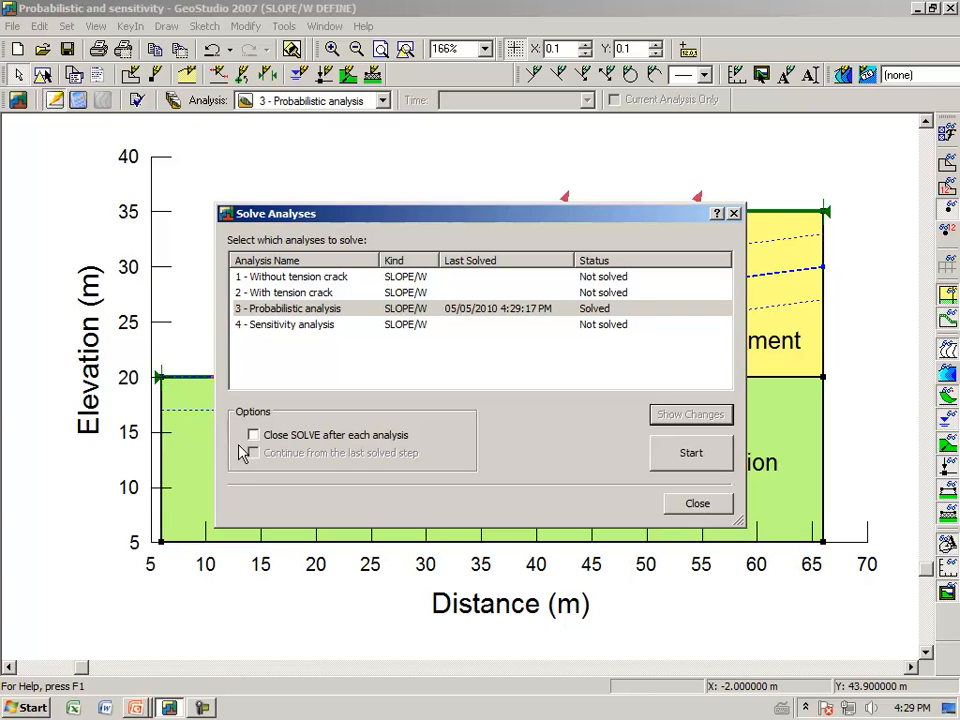
pyautogui.click(690, 455)
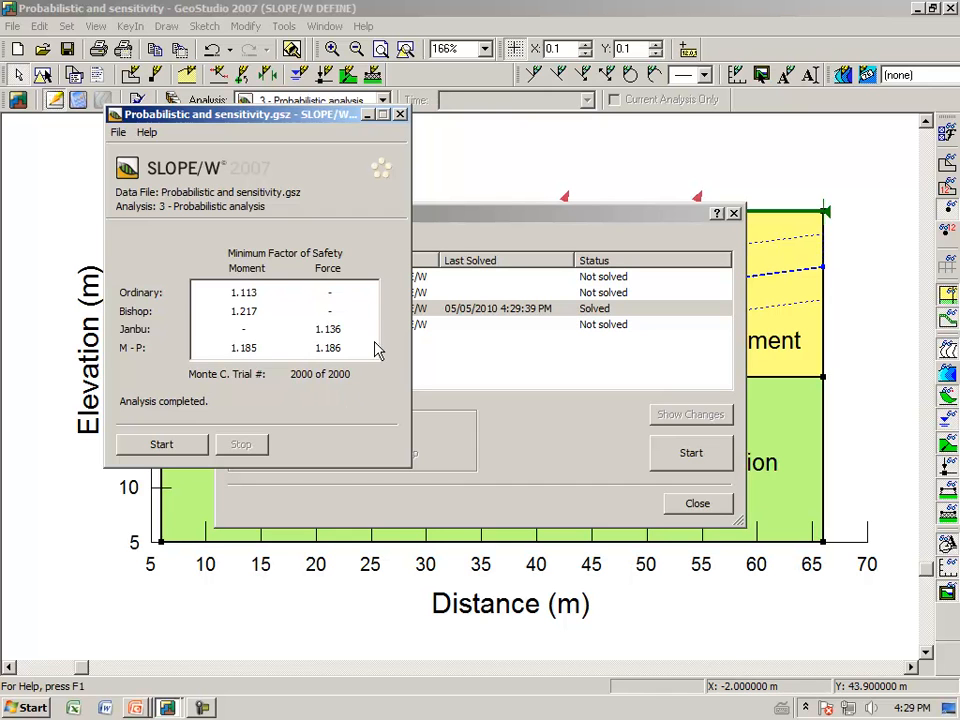
pyautogui.click(400, 115)
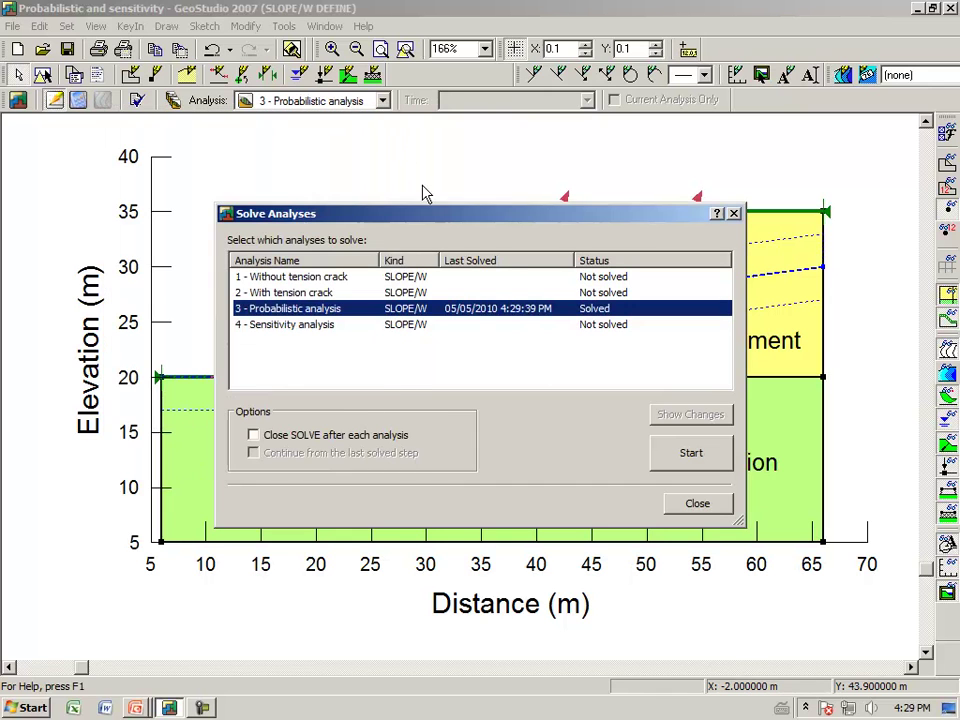
pyautogui.click(698, 504)
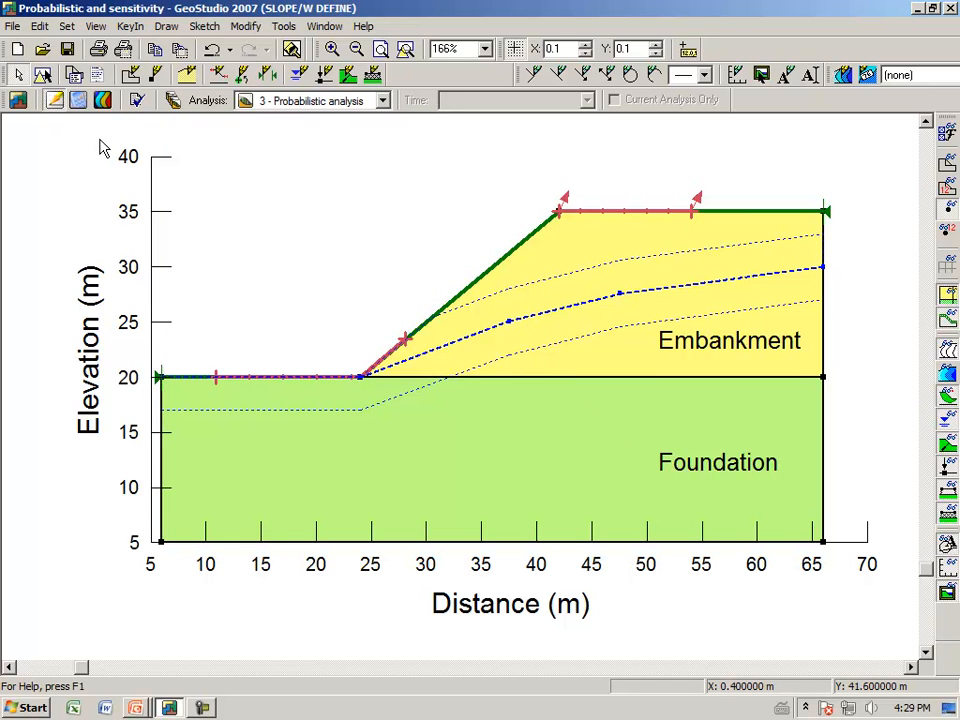
# Switch to results and plot the factor-of-safety probability density histogram
pyautogui.click(103, 99)
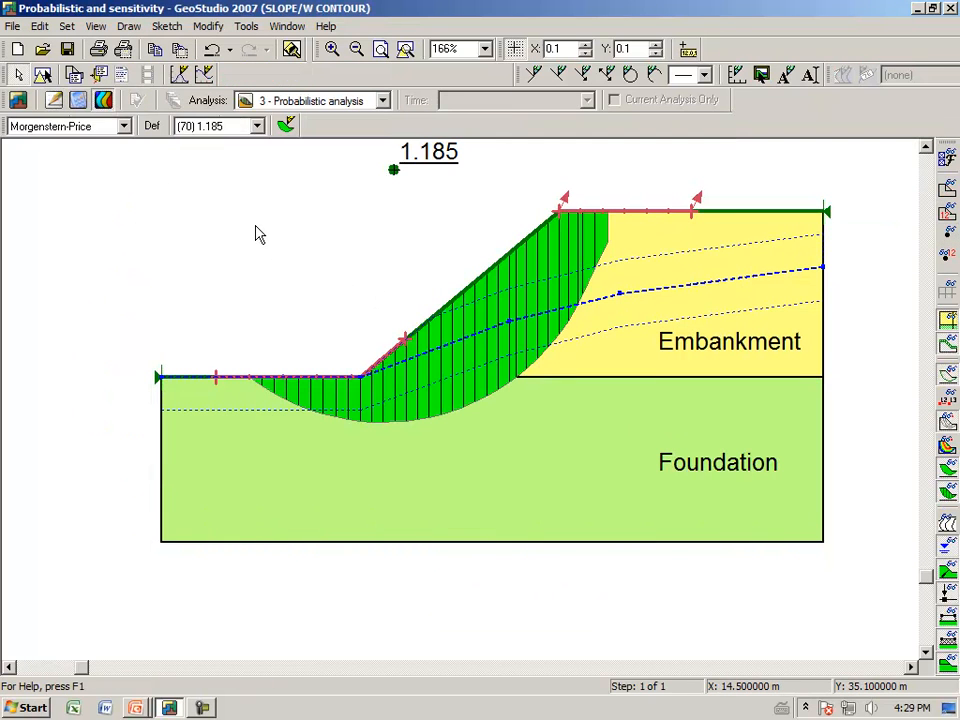
pyautogui.click(927, 150)
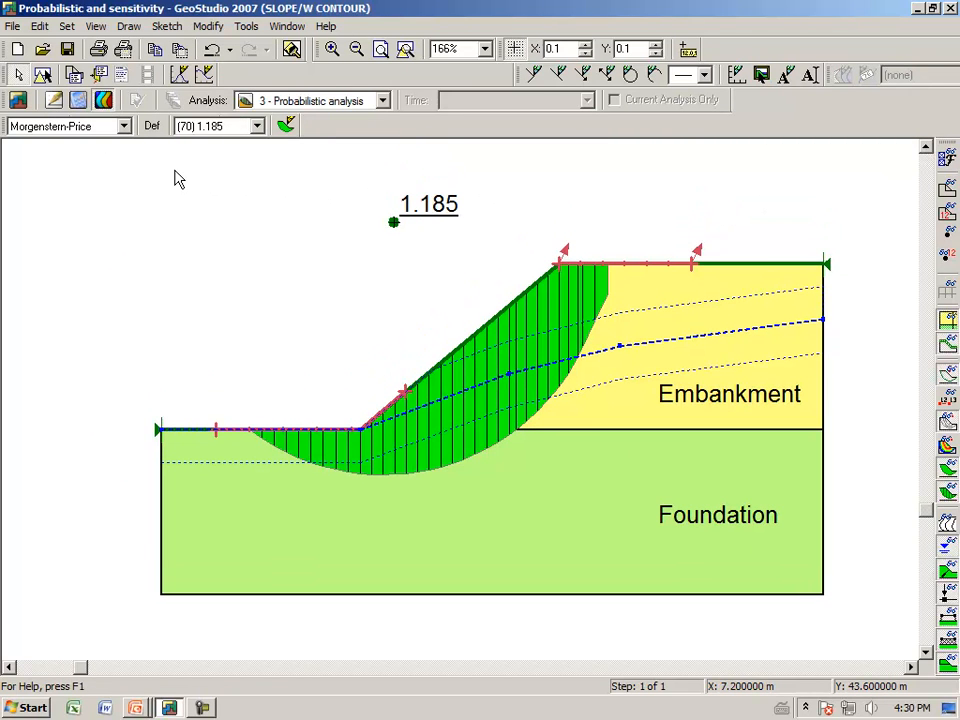
pyautogui.click(129, 26)
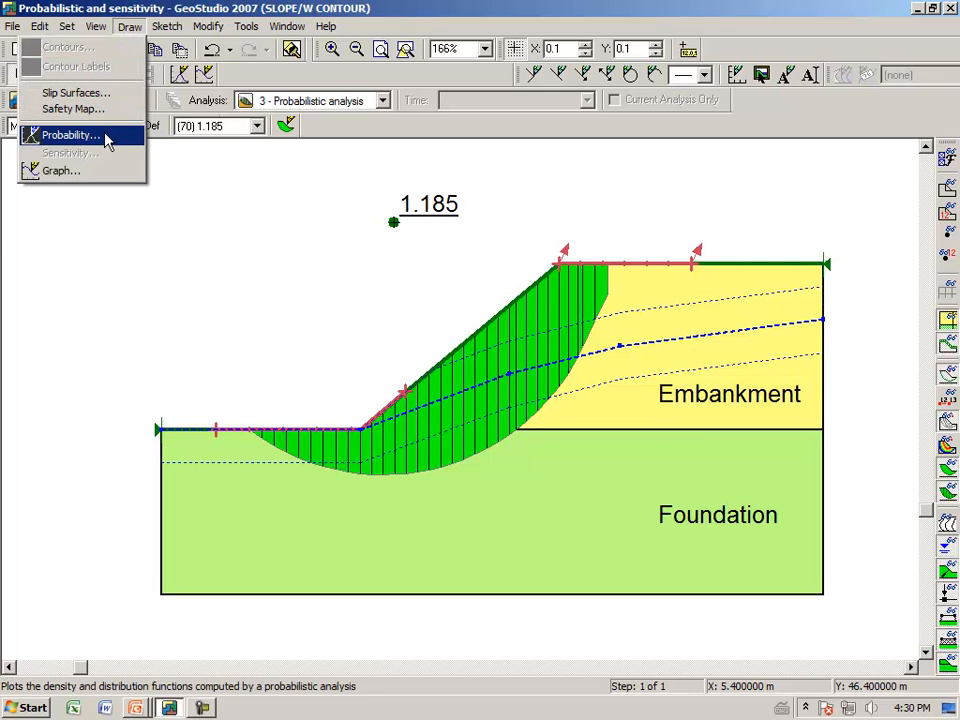
pyautogui.click(70, 134)
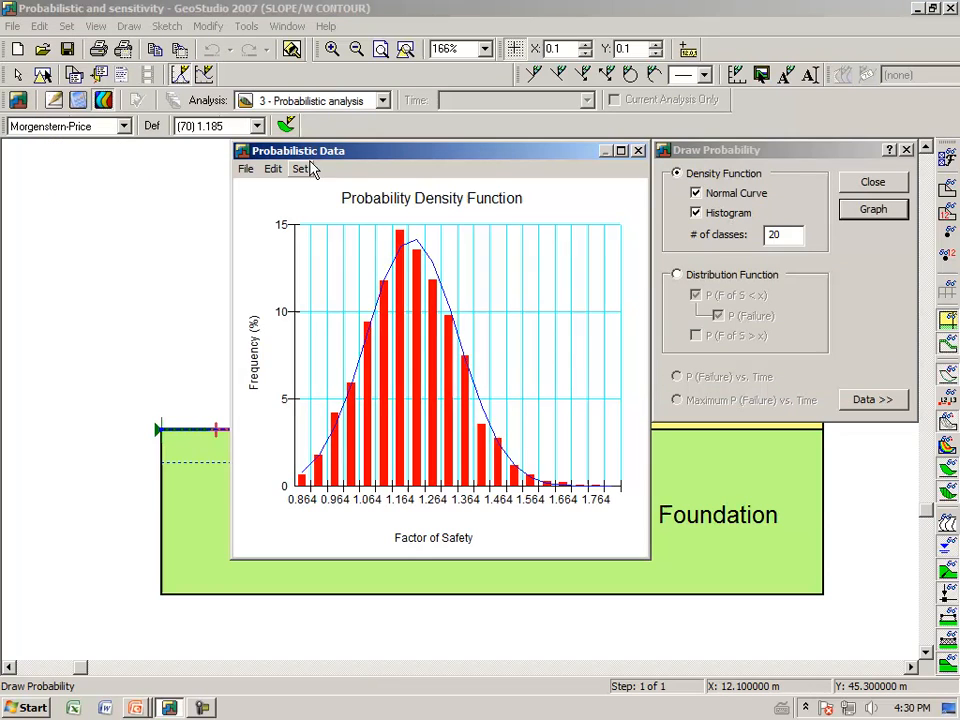
# Widen the probability chart window and move it and the Draw Probability dialog left
pyautogui.moveTo(406, 153); pyautogui.dragTo(343, 147)
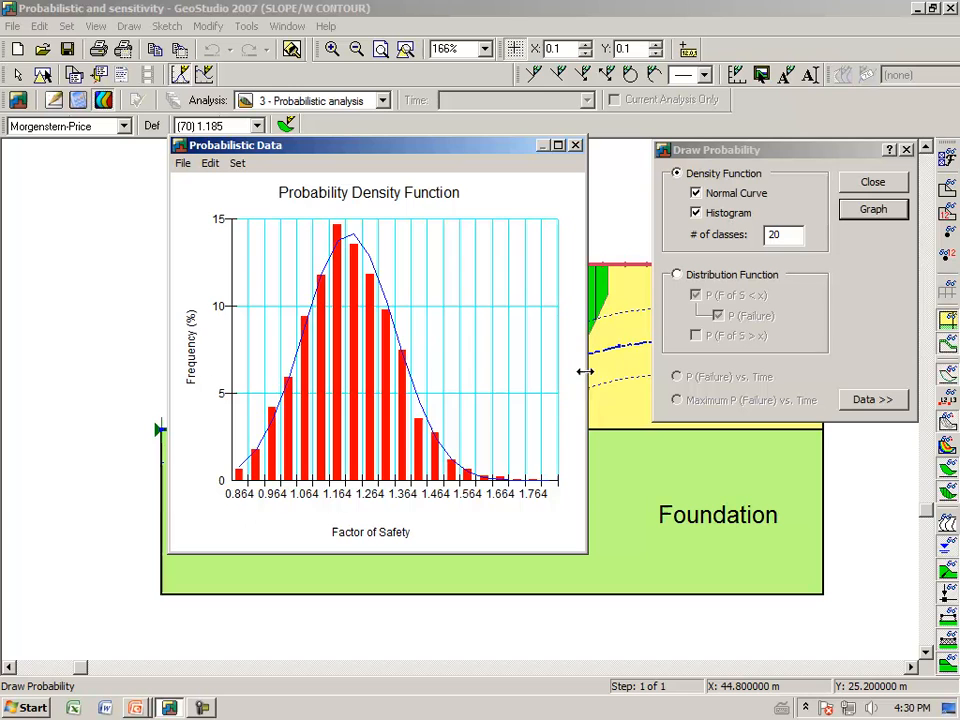
pyautogui.moveTo(586, 372); pyautogui.dragTo(636, 372)
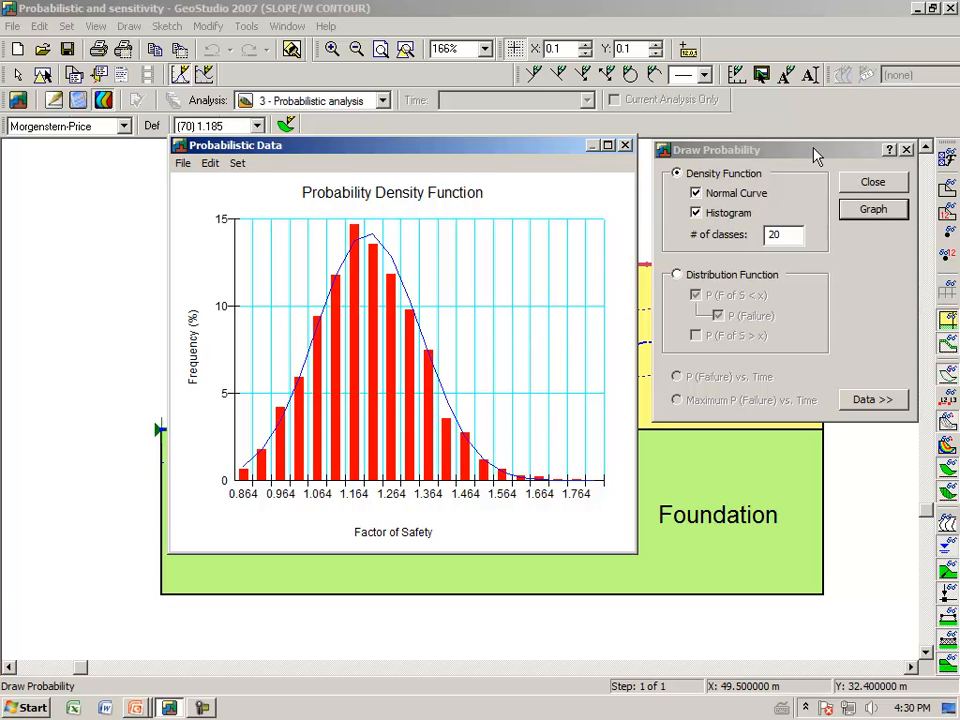
pyautogui.moveTo(817, 153)
pyautogui.mouseDown()
pyautogui.moveTo(756, 160)
pyautogui.moveTo(822, 156)
pyautogui.mouseUp()
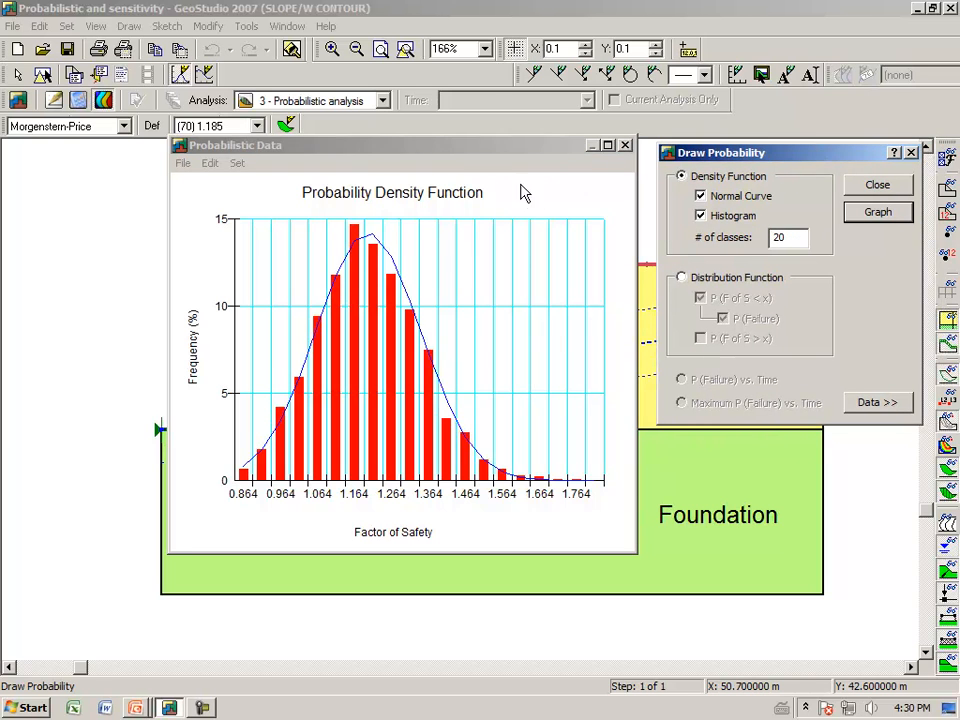
pyautogui.moveTo(463, 153); pyautogui.dragTo(340, 138)
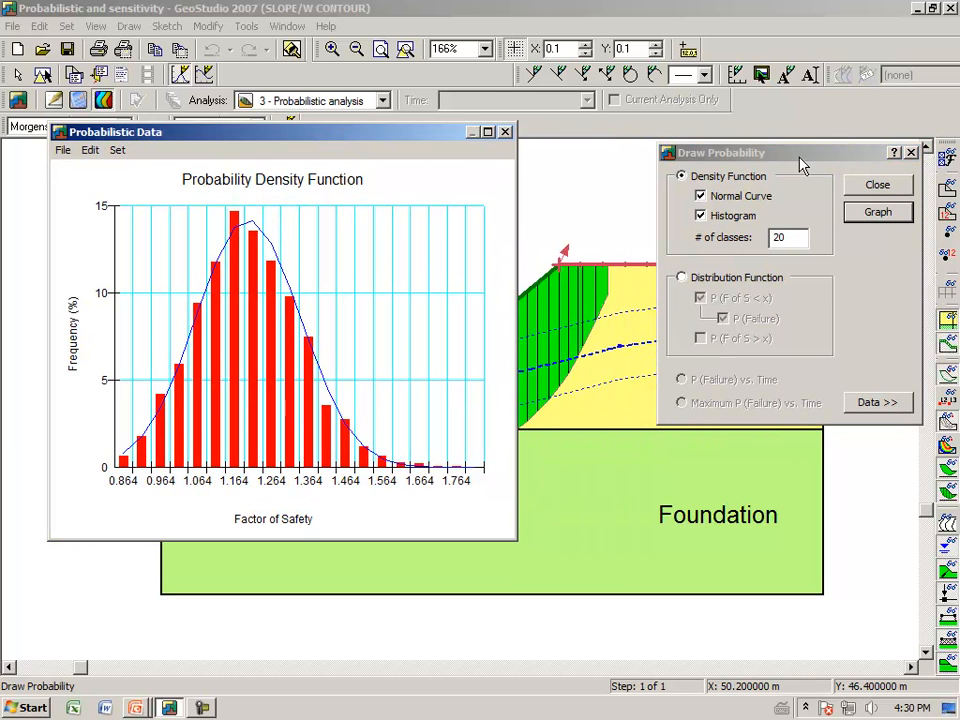
pyautogui.moveTo(805, 156); pyautogui.dragTo(680, 212)
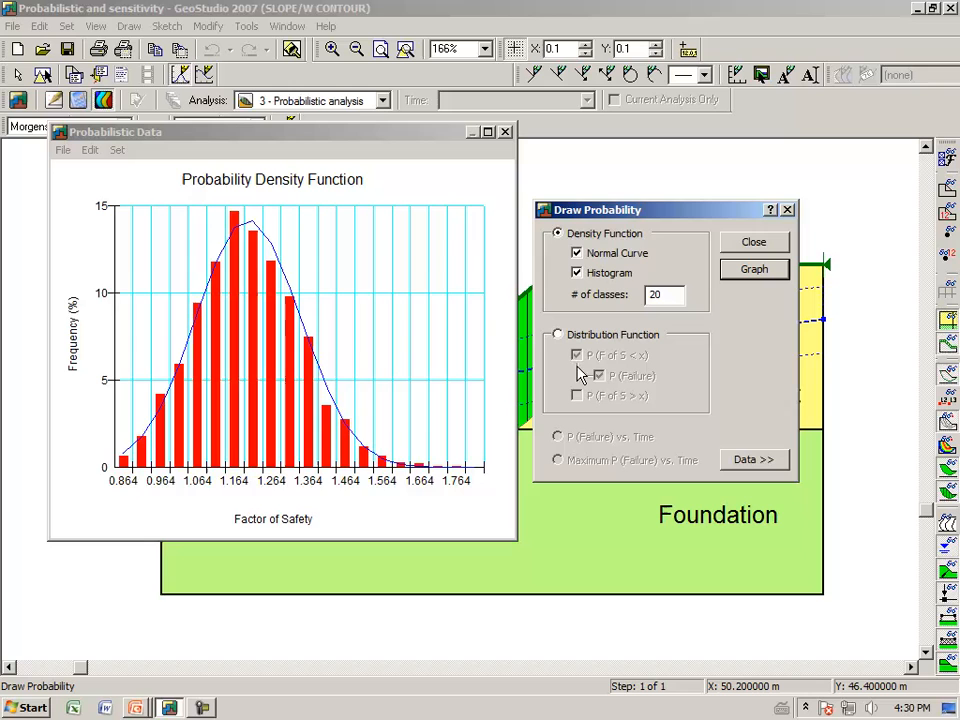
# Plot the cumulative distribution function and expand the statistics: mean 1.2005, P(Failure) 7.75%
pyautogui.click(557, 335)
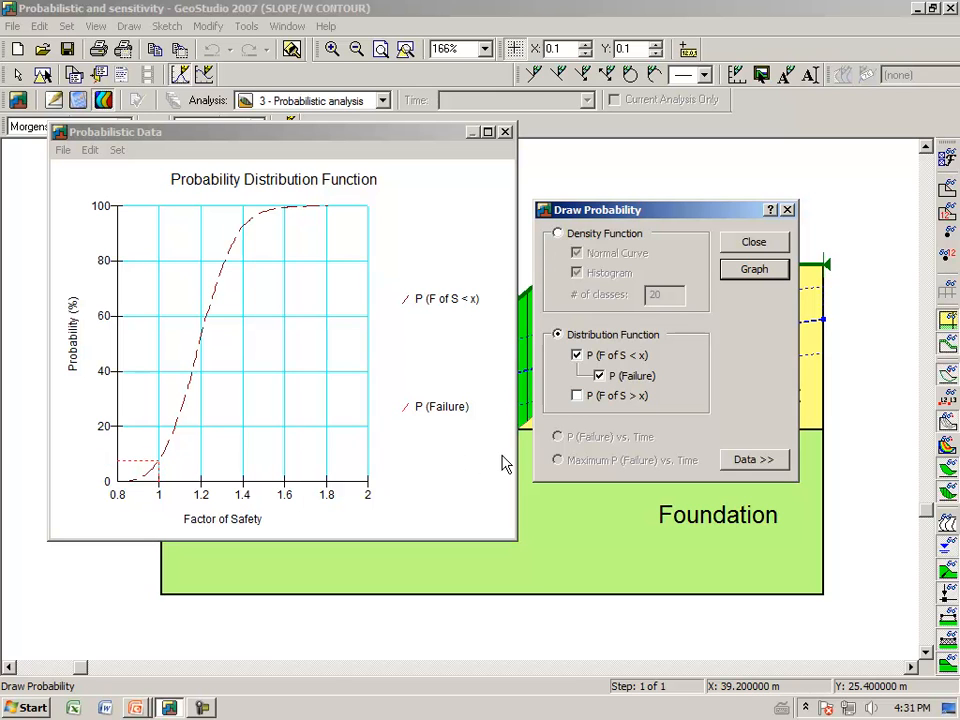
pyautogui.click(748, 462)
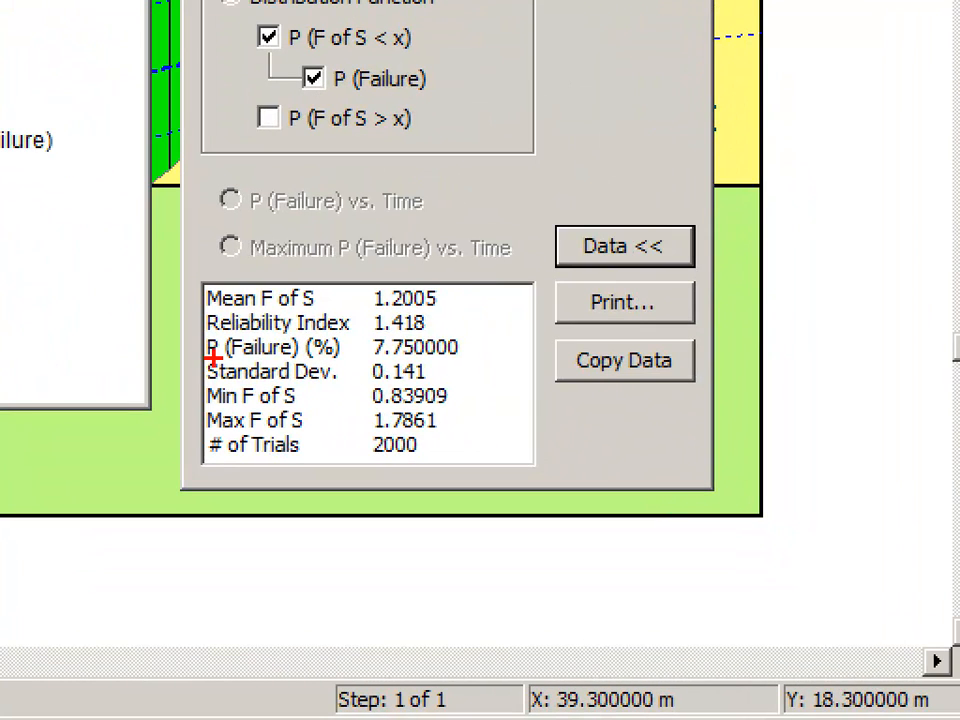
pyautogui.moveTo(288, 358); pyautogui.dragTo(340, 356)
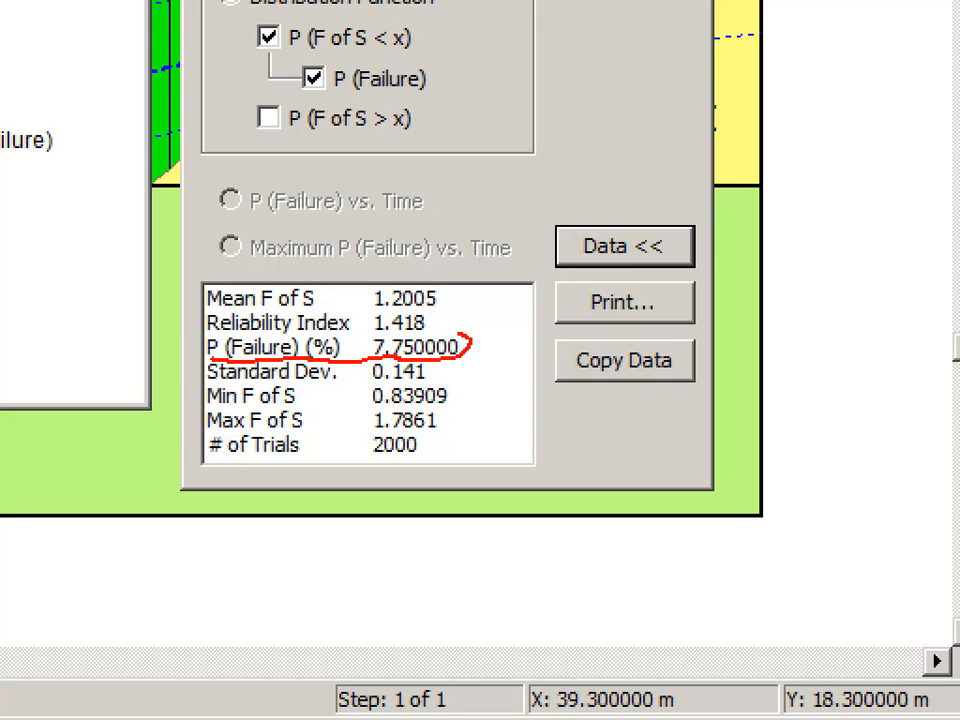
pyautogui.moveTo(312, 337); pyautogui.dragTo(190, 340)
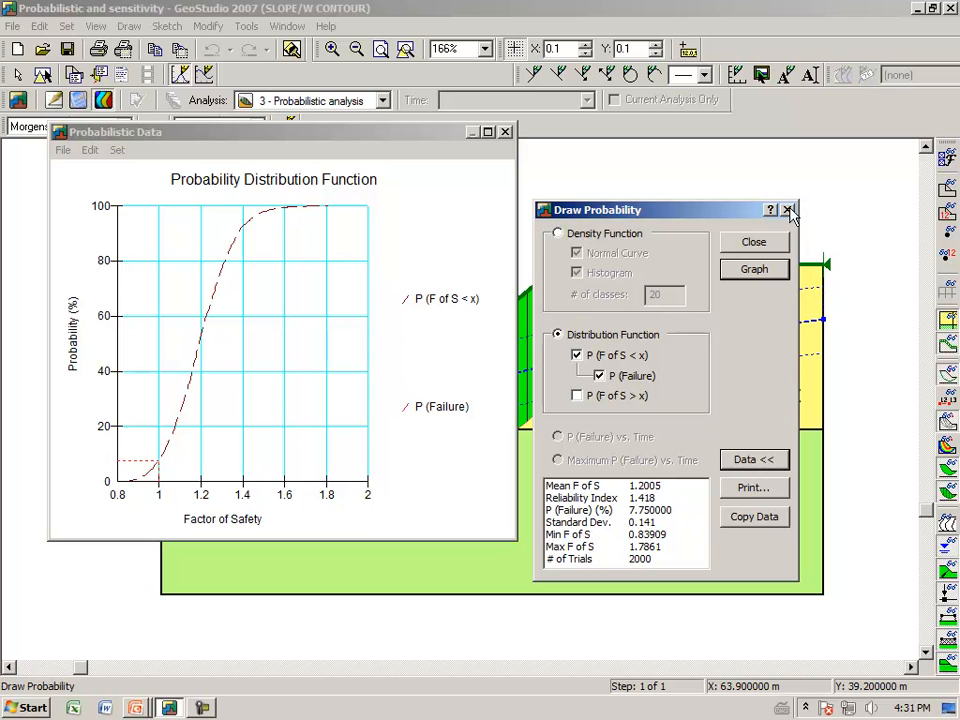
# Close the probability graphs and review the slip surface list, critical slip #70 at 1.185
pyautogui.click(789, 211)
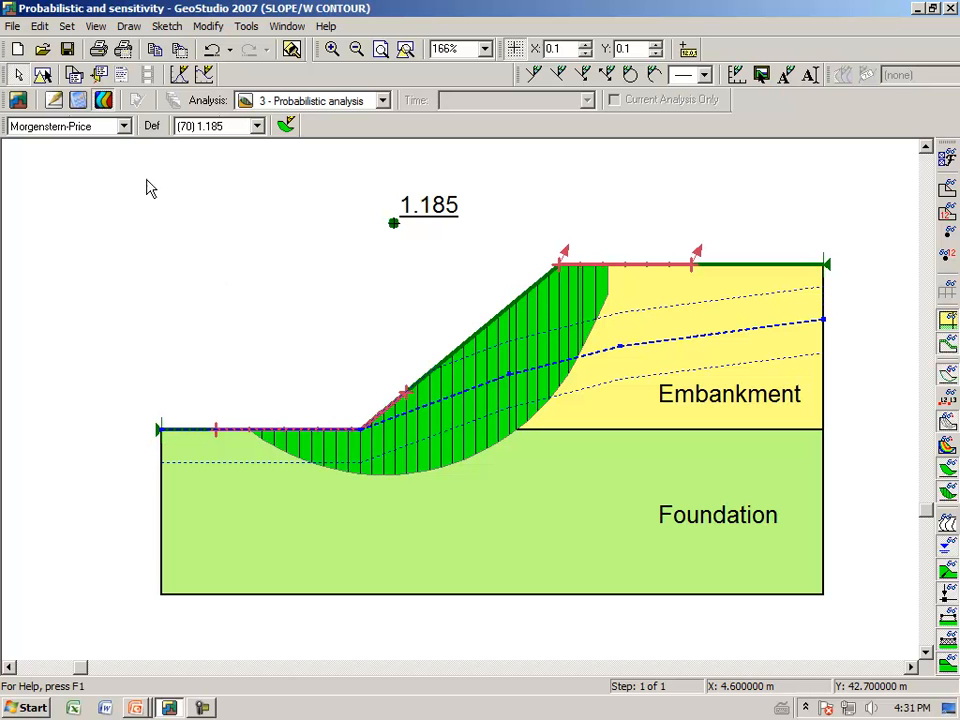
pyautogui.click(130, 26)
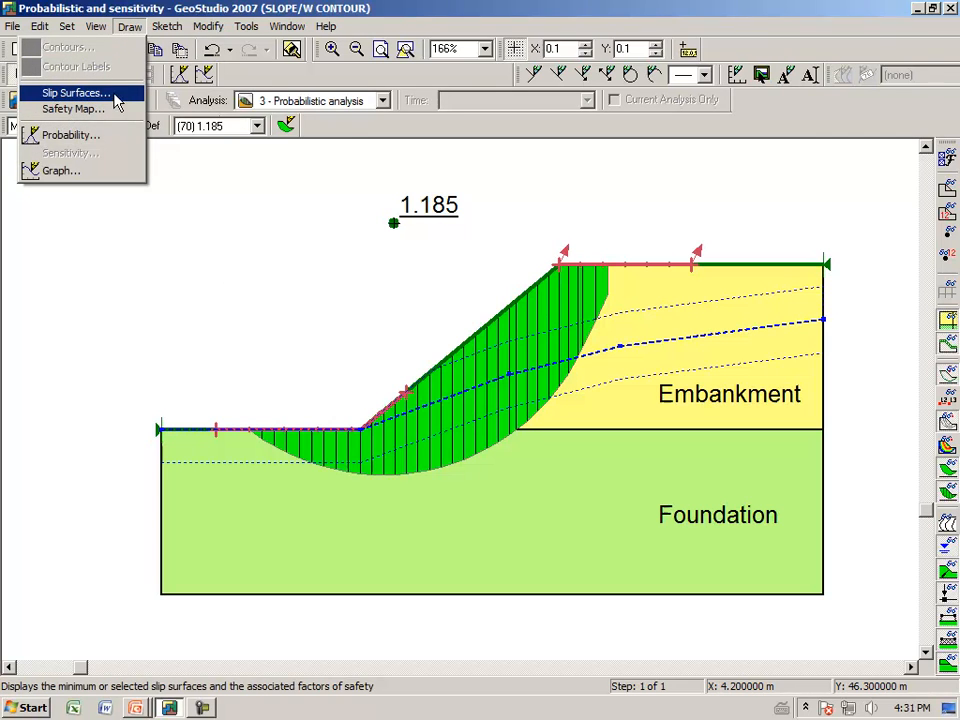
pyautogui.click(75, 92)
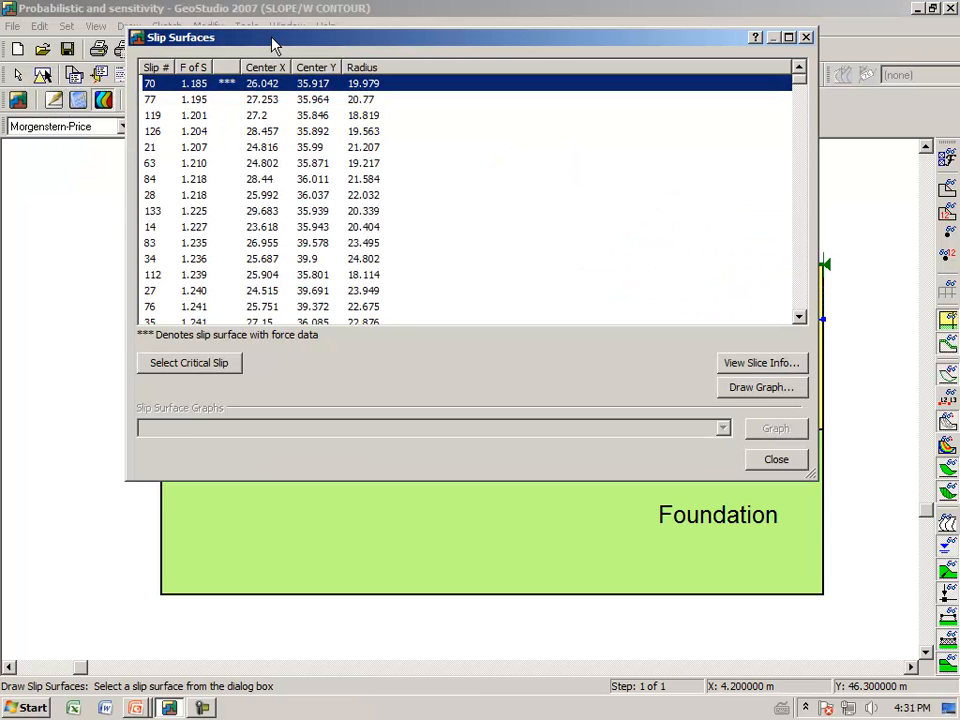
pyautogui.moveTo(272, 40); pyautogui.dragTo(289, 135)
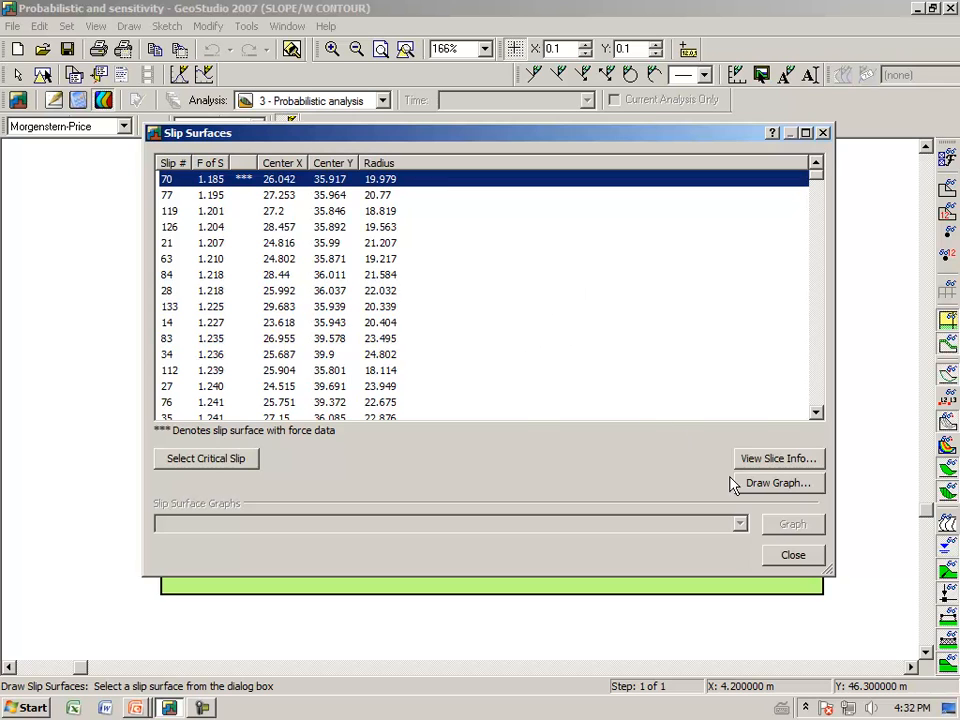
pyautogui.click(792, 556)
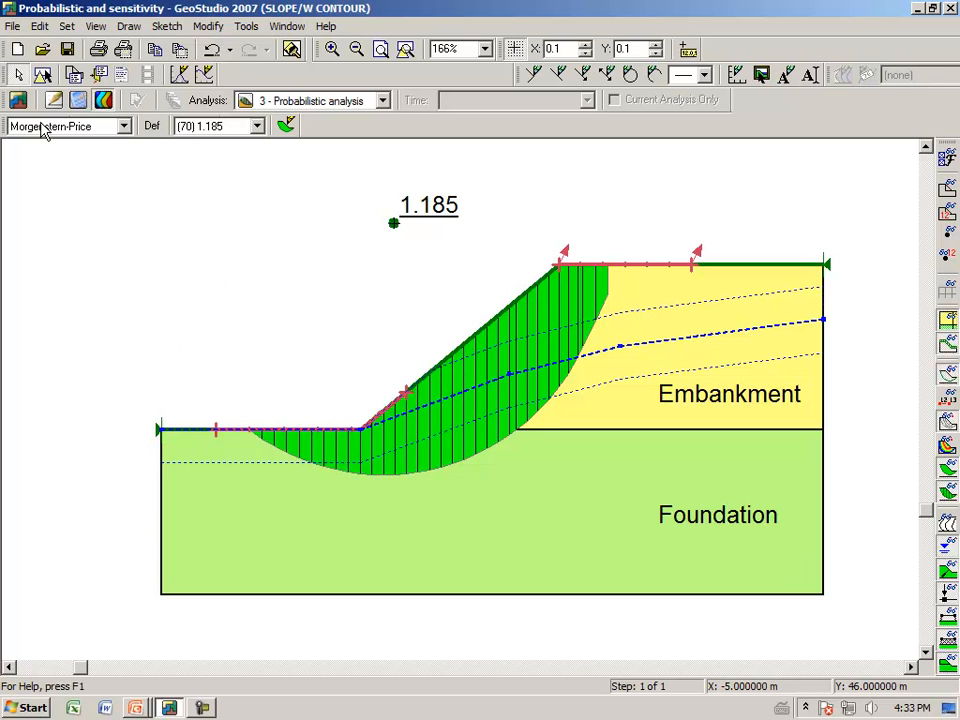
# Return to define view and make 4 - Sensitivity analysis the current analysis
pyautogui.click(19, 100)
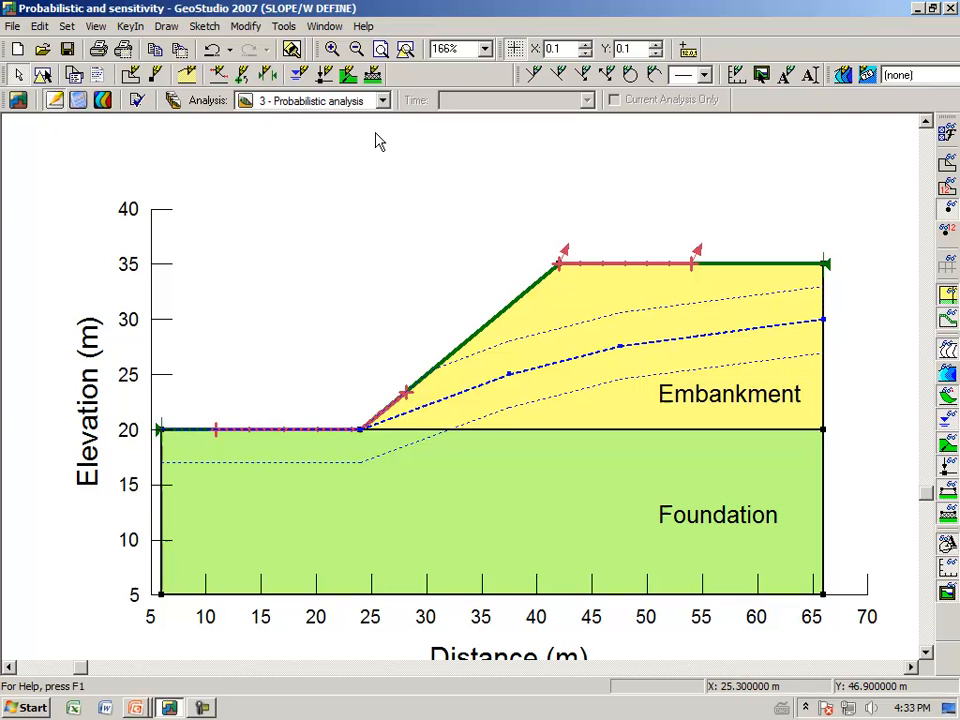
pyautogui.click(382, 100)
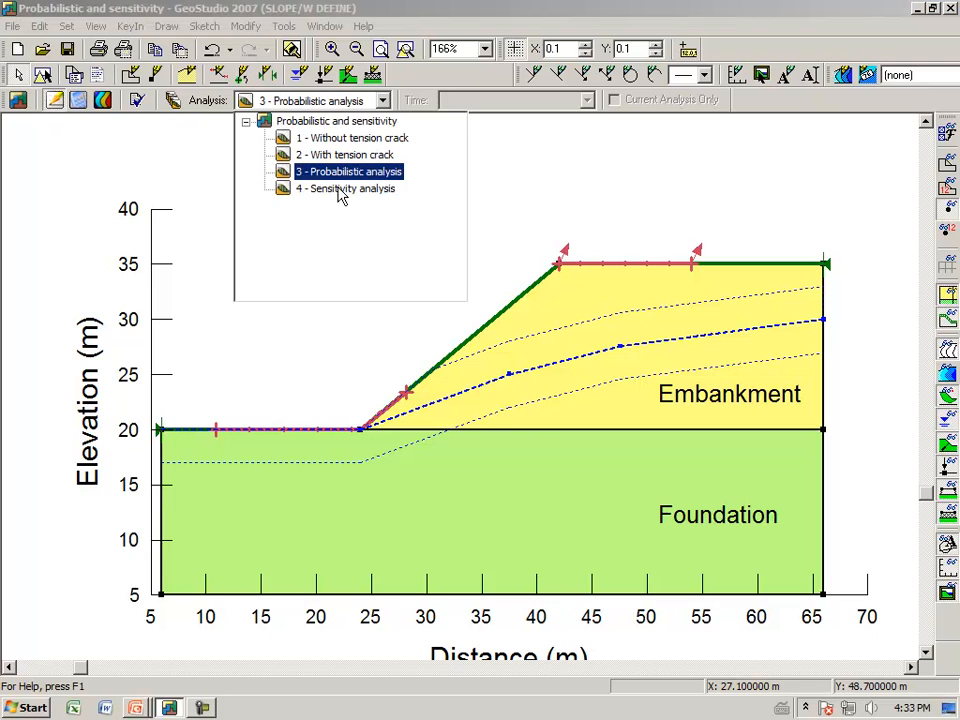
pyautogui.click(345, 188)
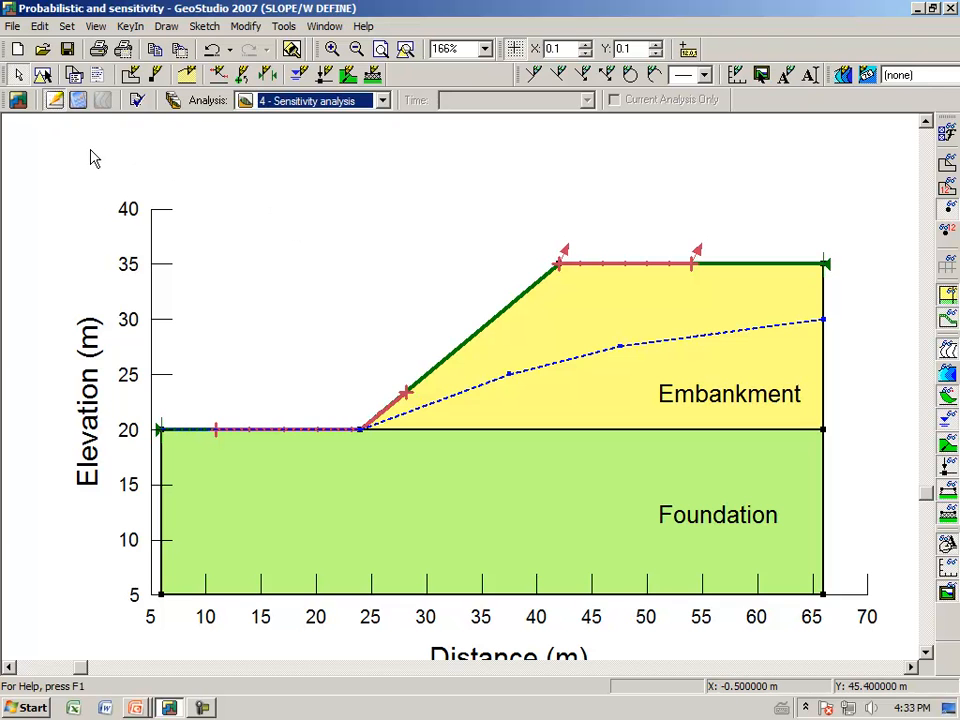
# Solve the Sensitivity analysis with the solver set to close after each analysis
pyautogui.click(78, 100)
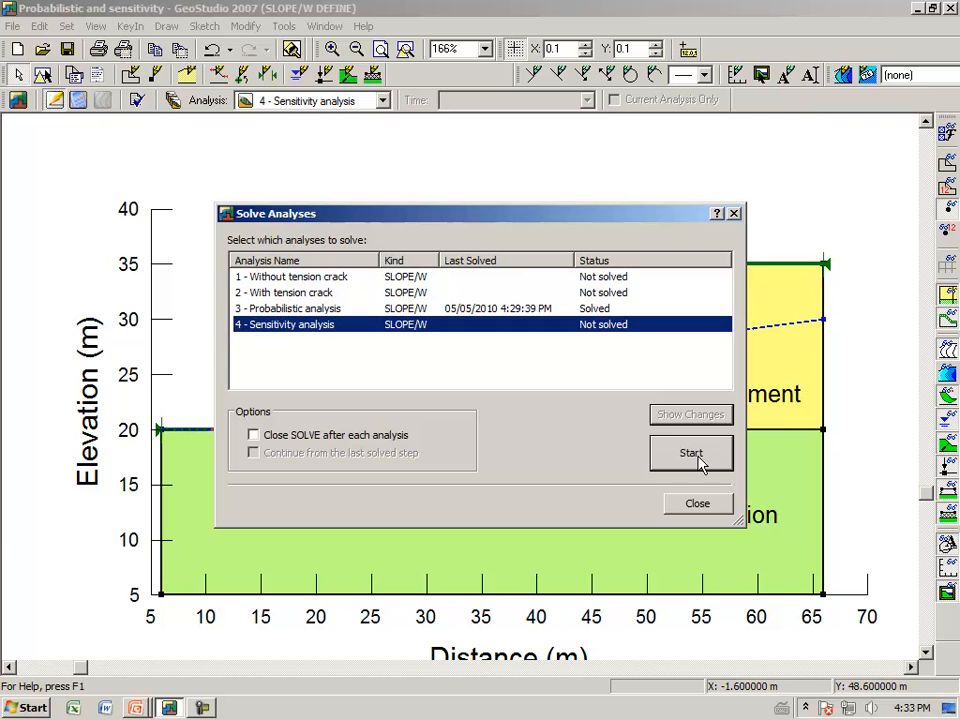
pyautogui.click(253, 435)
pyautogui.click(691, 452)
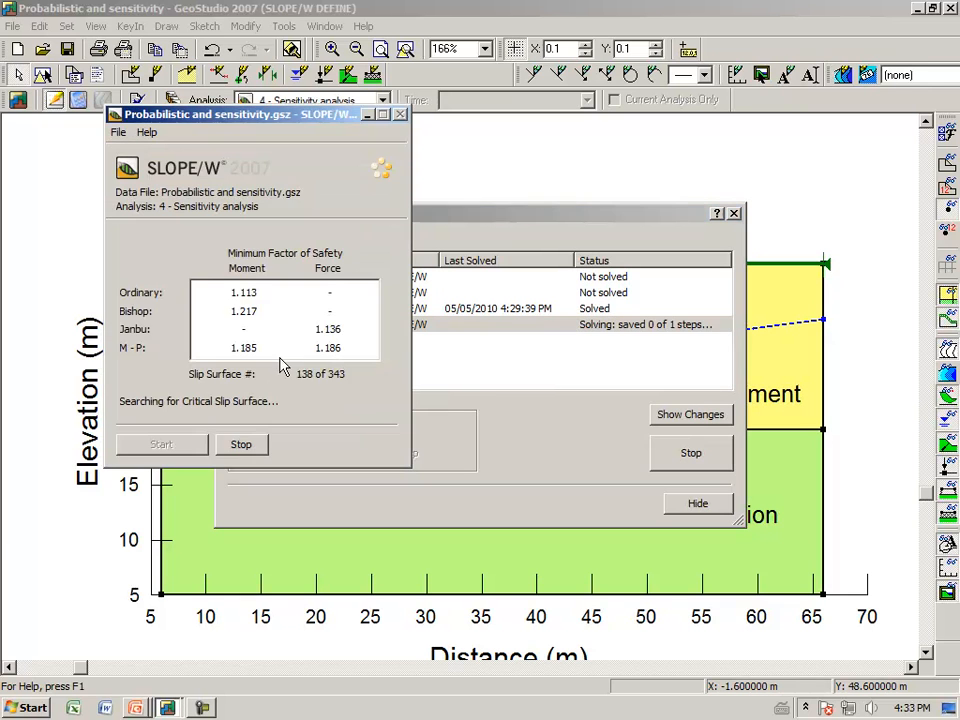
pyautogui.click(697, 503)
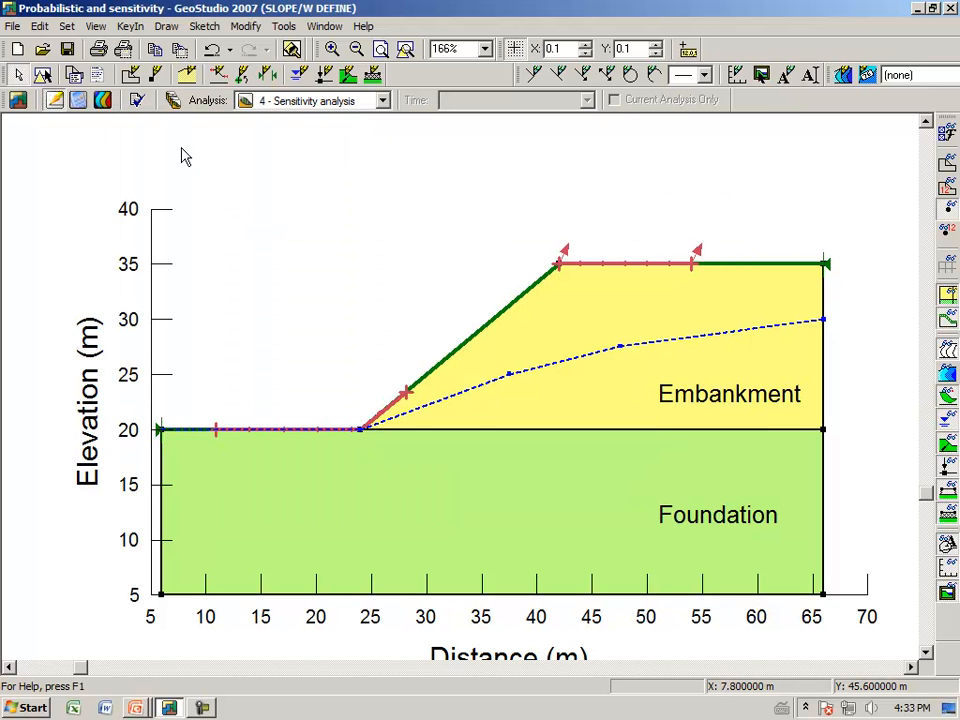
# Plot the sensitivity graph and highlight the Embankment Unit Weight and Cohesion curves
pyautogui.click(103, 99)
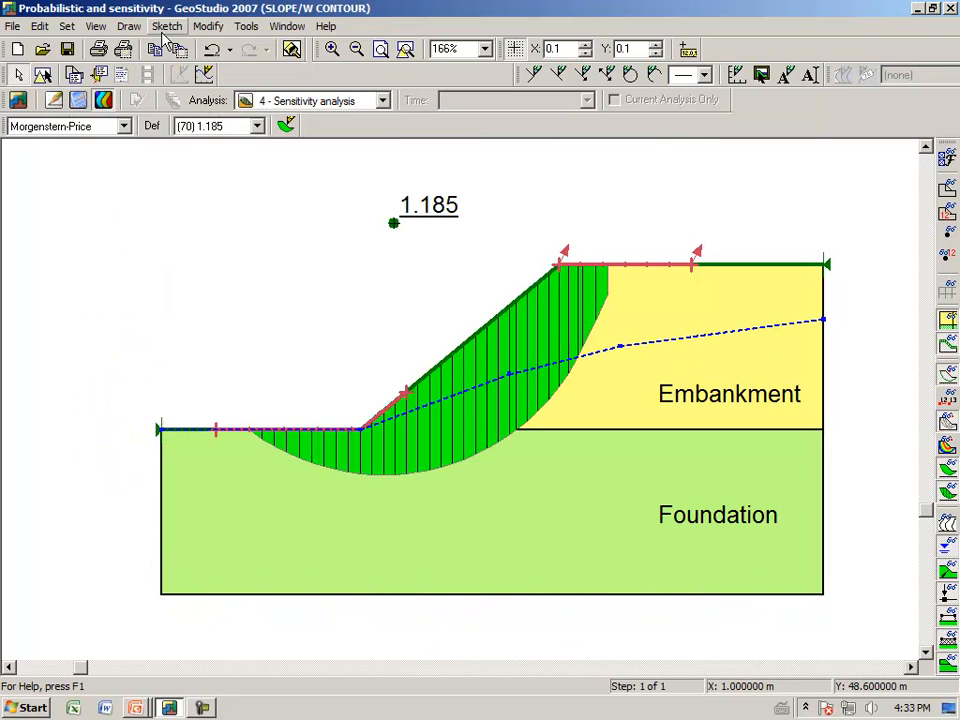
pyautogui.click(129, 26)
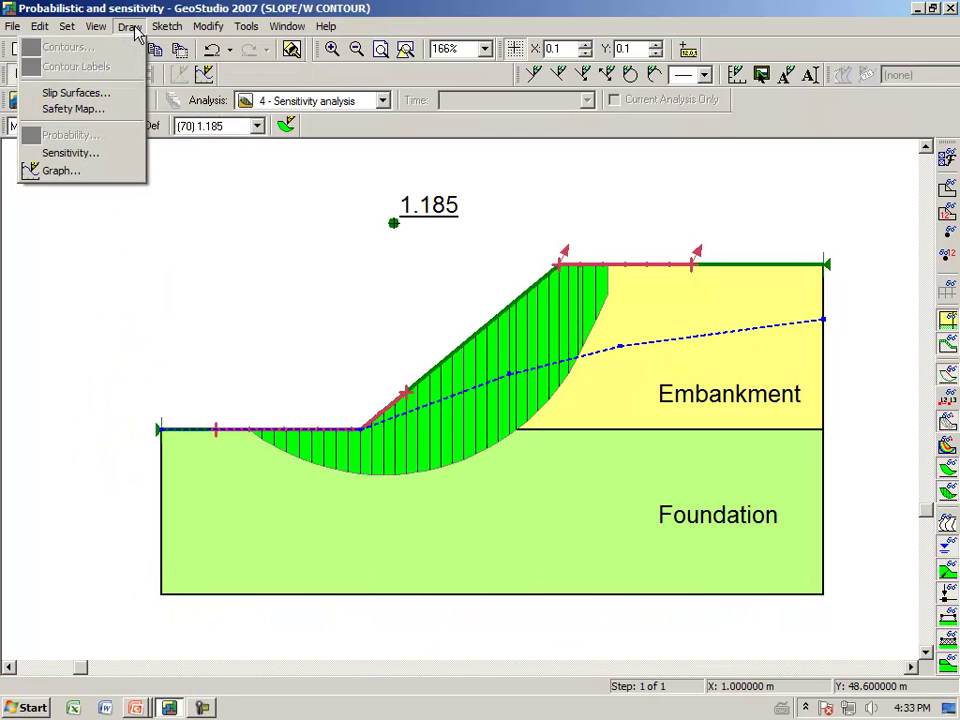
pyautogui.click(70, 153)
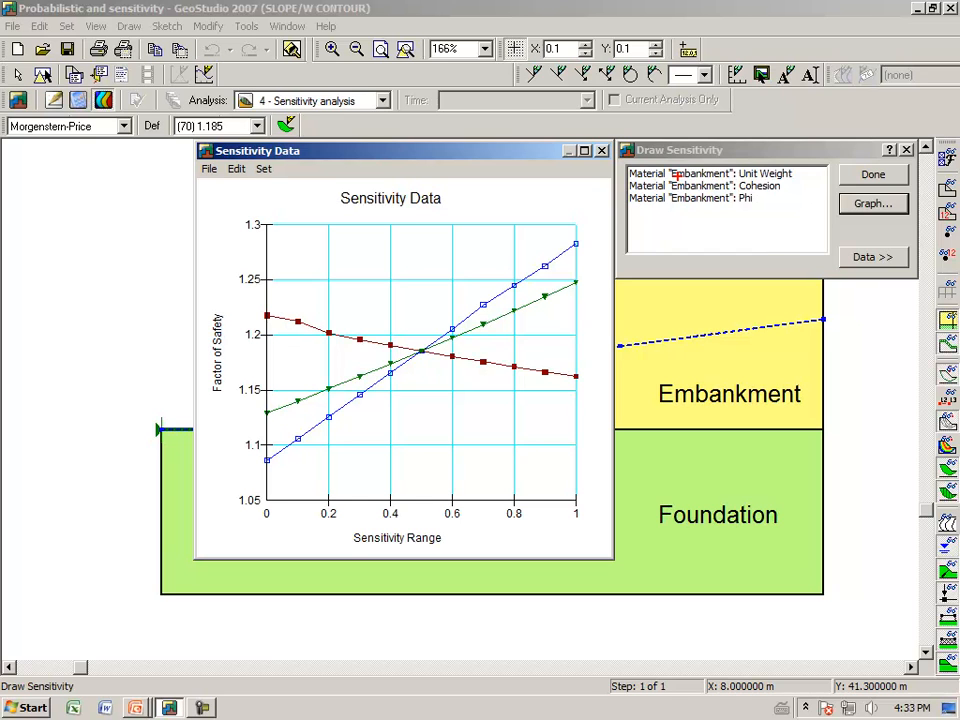
pyautogui.click(703, 174)
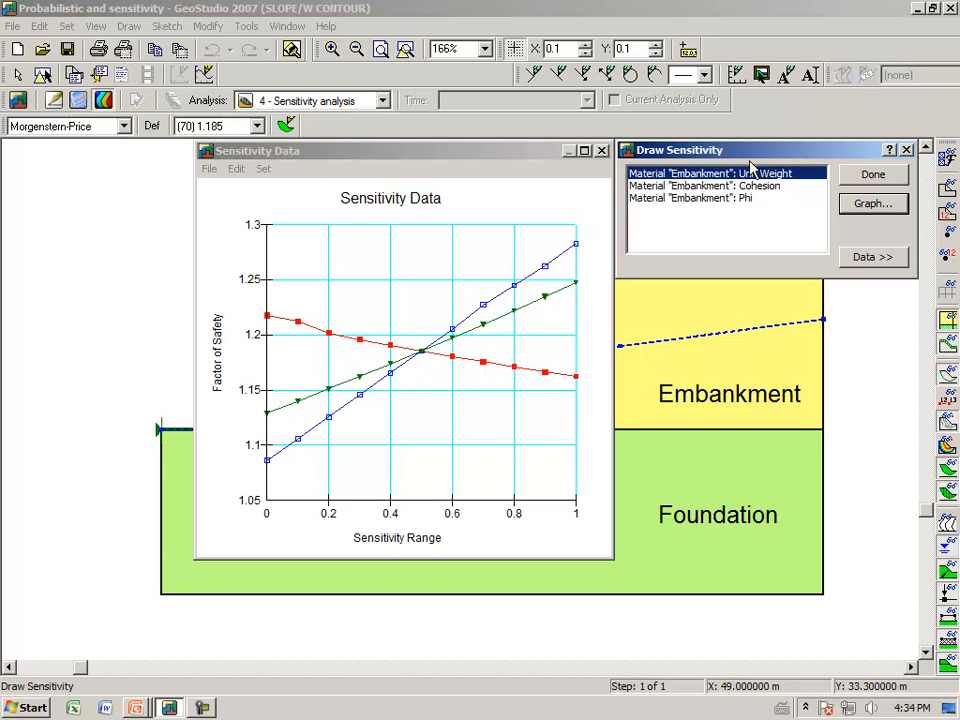
pyautogui.click(695, 187)
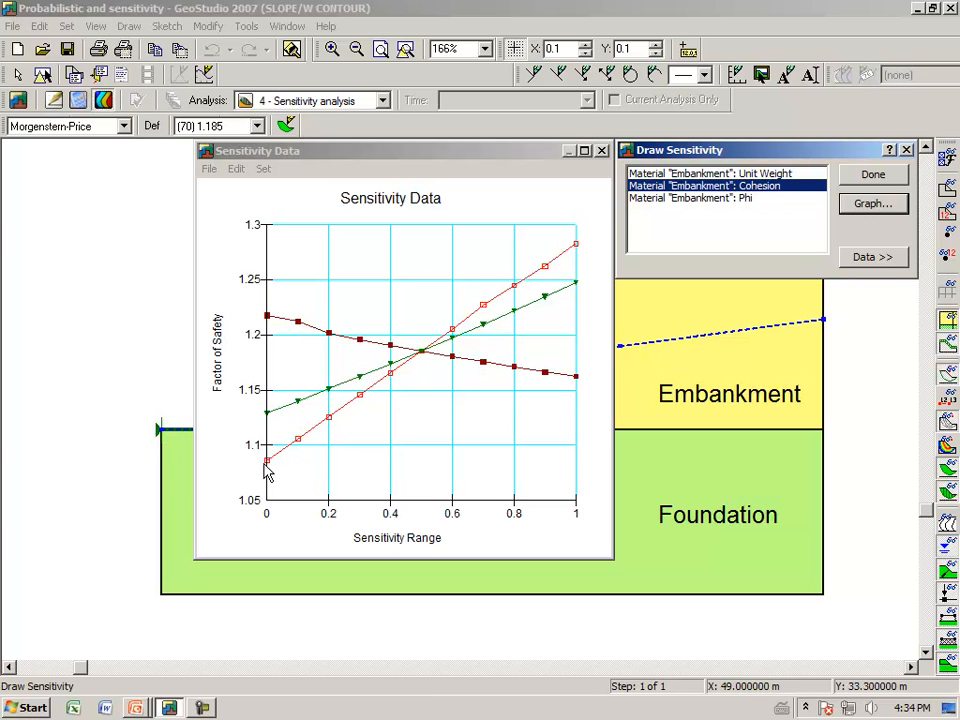
# Compare the Embankment Phi and Unit Weight curves, then close the sensitivity graph
pyautogui.click(716, 199)
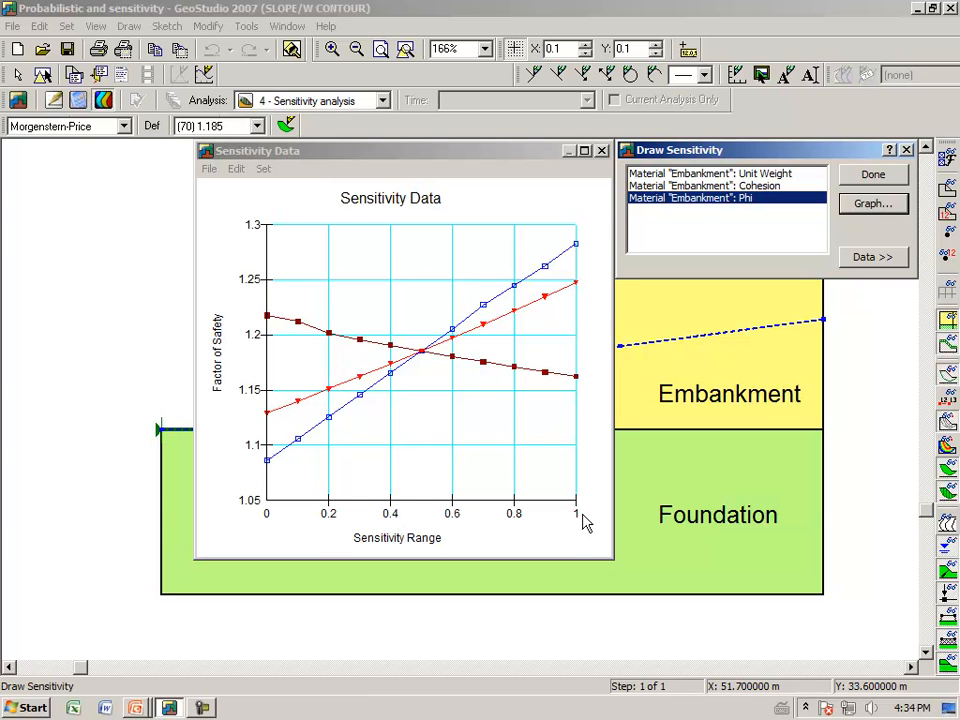
pyautogui.click(760, 174)
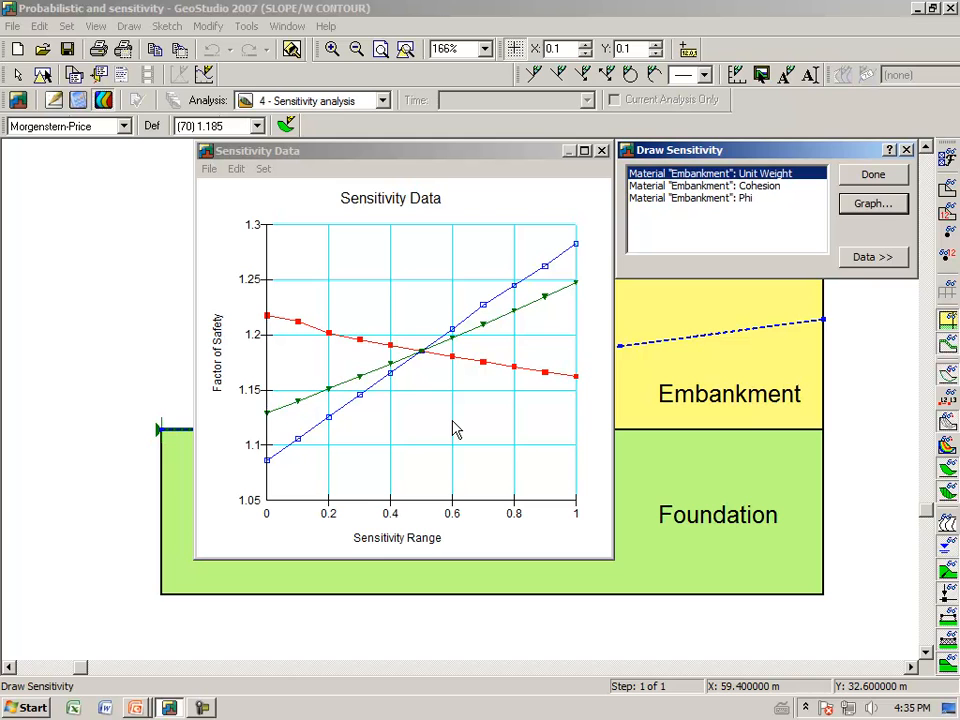
pyautogui.press('Escape')
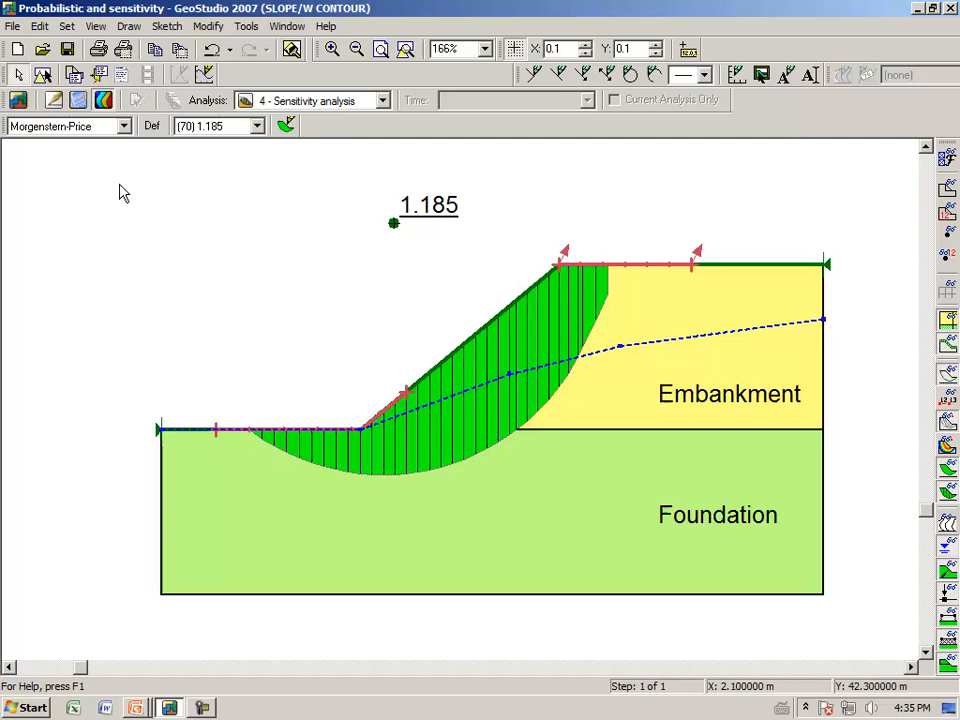
# Return to Define view and review the Sensitivity setting on the FOS Distribution tab of KeyIn Analyses
pyautogui.click(54, 99)
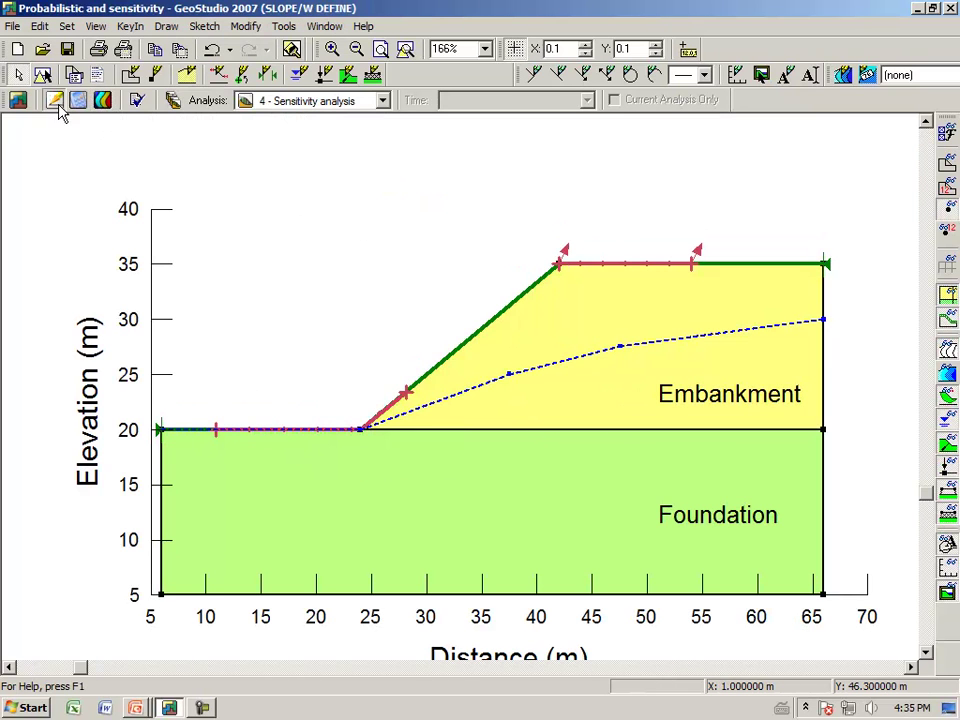
pyautogui.click(173, 100)
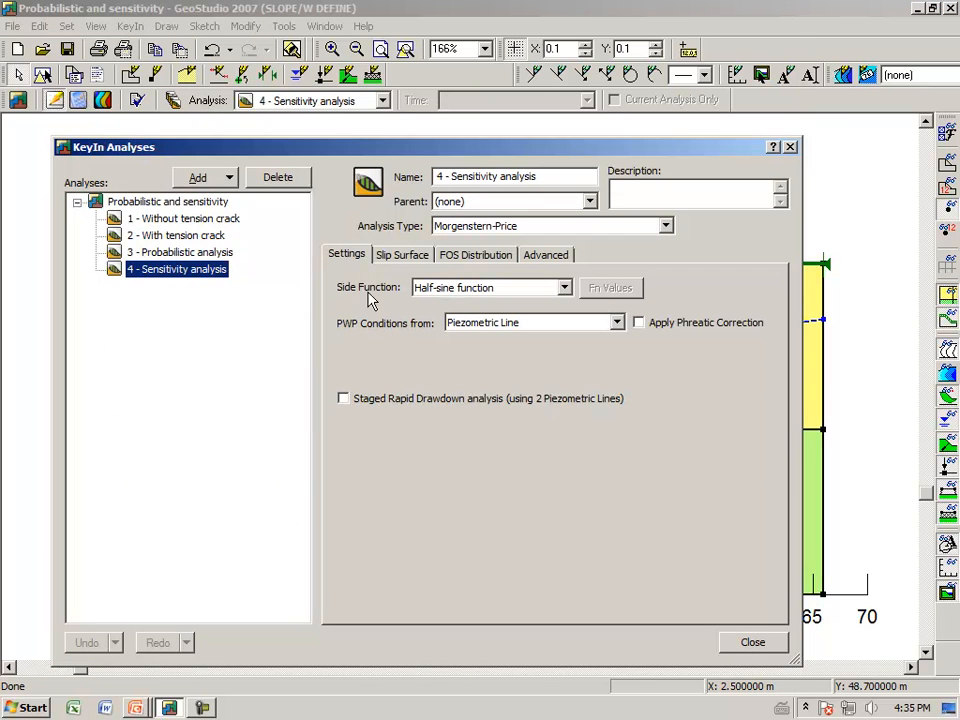
pyautogui.click(474, 255)
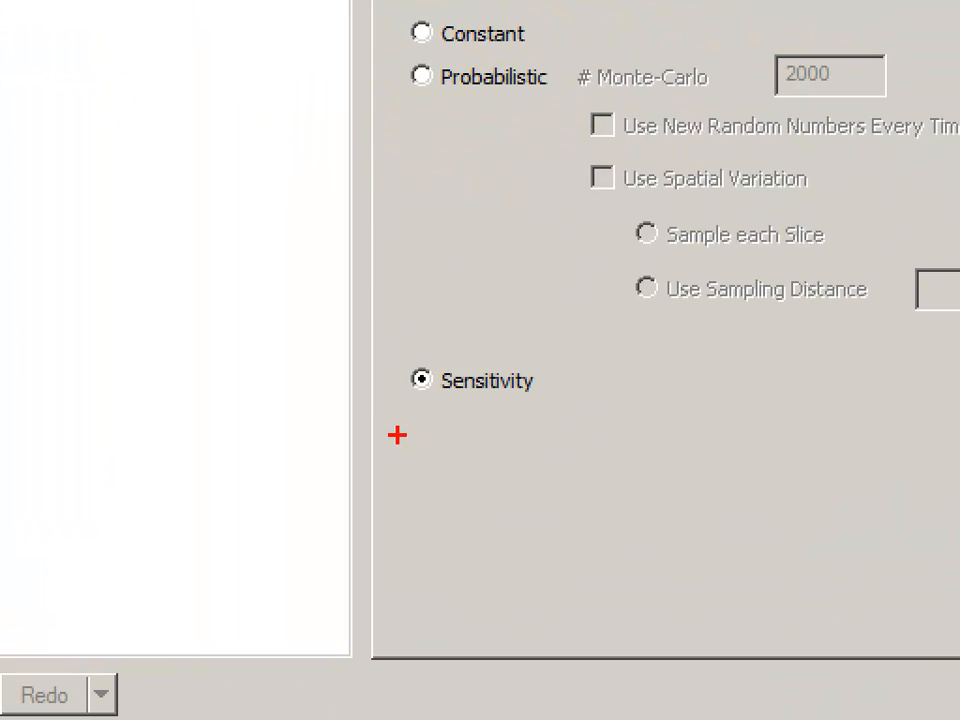
pyautogui.moveTo(397, 437)
pyautogui.mouseDown()
pyautogui.moveTo(476, 319)
pyautogui.moveTo(402, 452)
pyautogui.mouseUp()
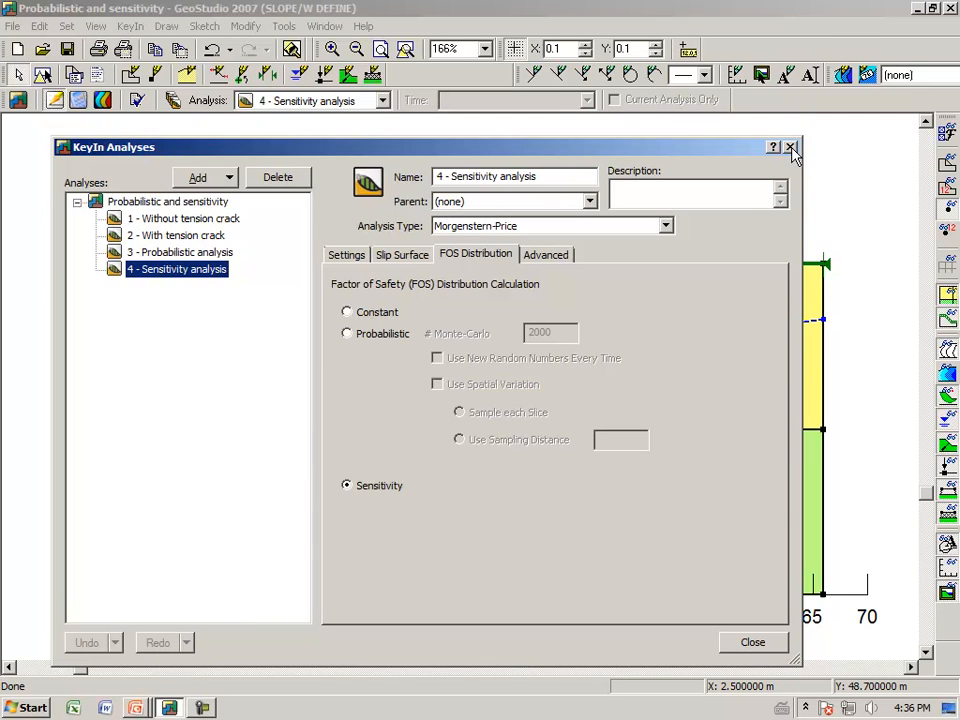
pyautogui.click(791, 147)
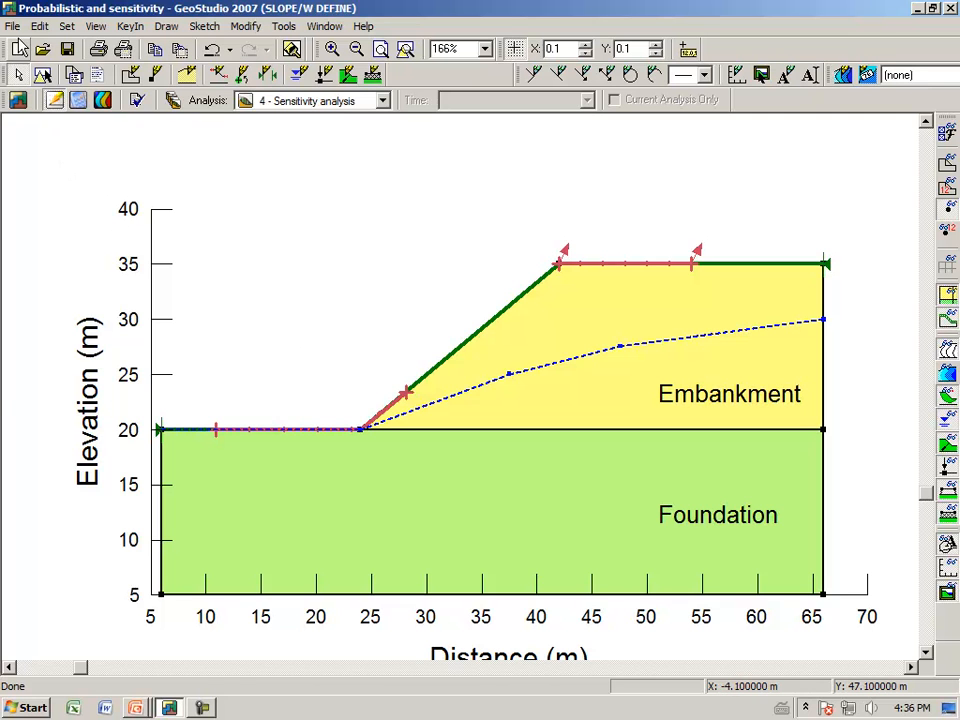
# Load the Probability - James Bay Case History file from the workshop resources
pyautogui.click(13, 26)
pyautogui.click(38, 67)
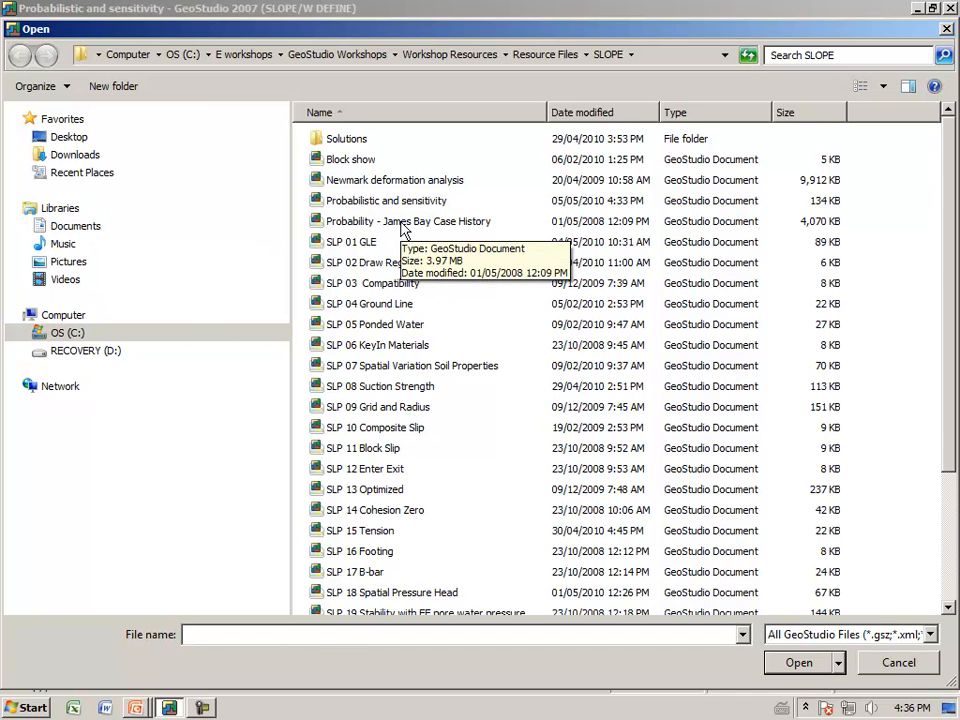
pyautogui.click(403, 224)
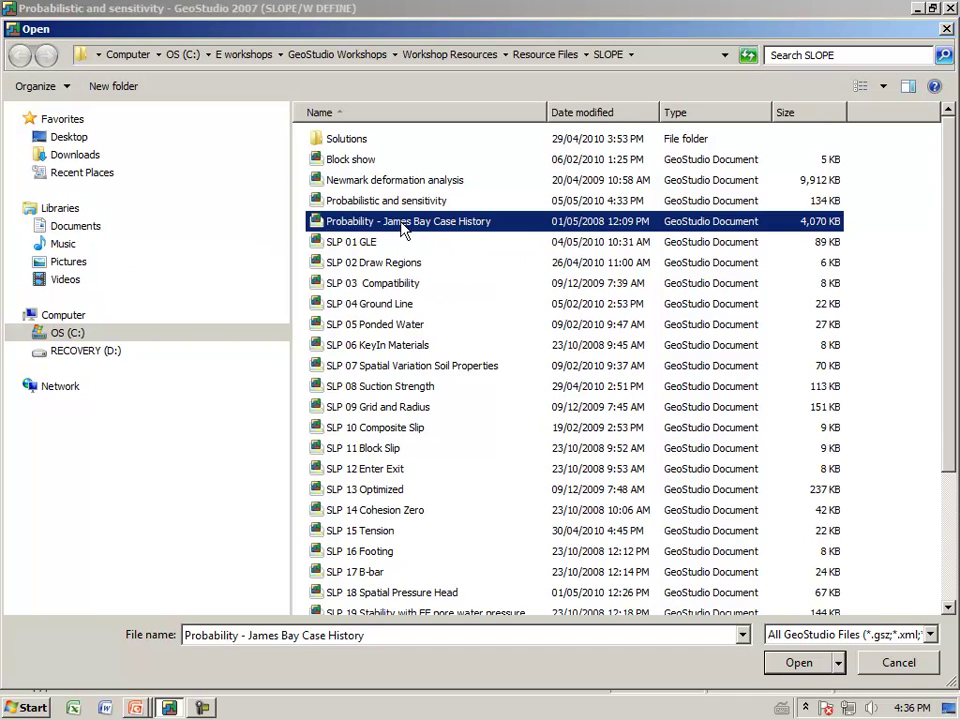
pyautogui.click(798, 663)
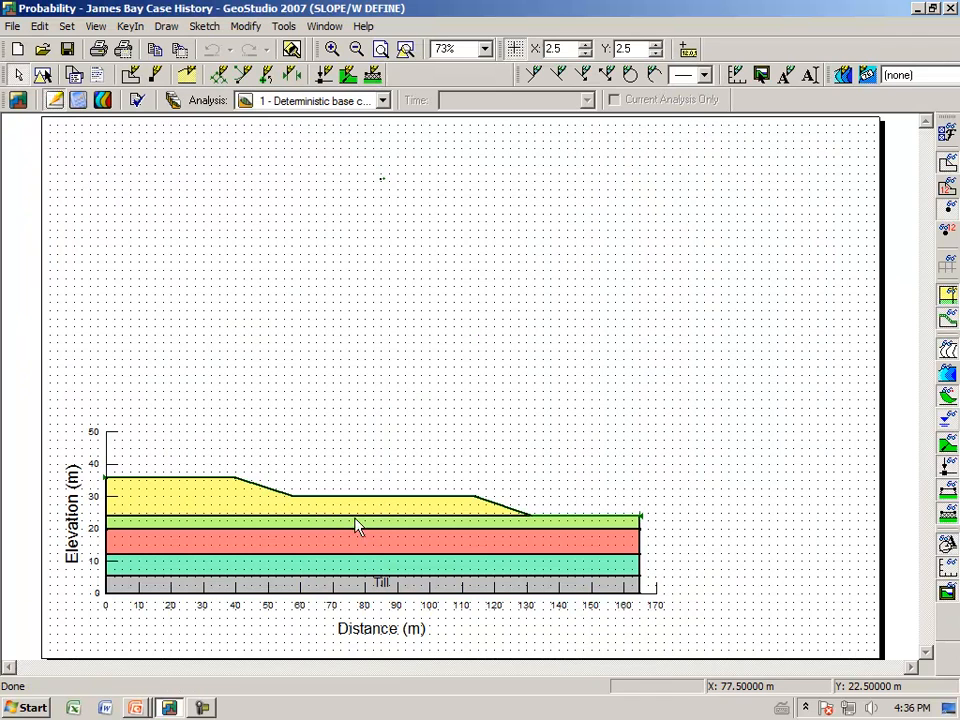
# Fit the James Bay model to the window and hide the background grid
pyautogui.click(406, 50)
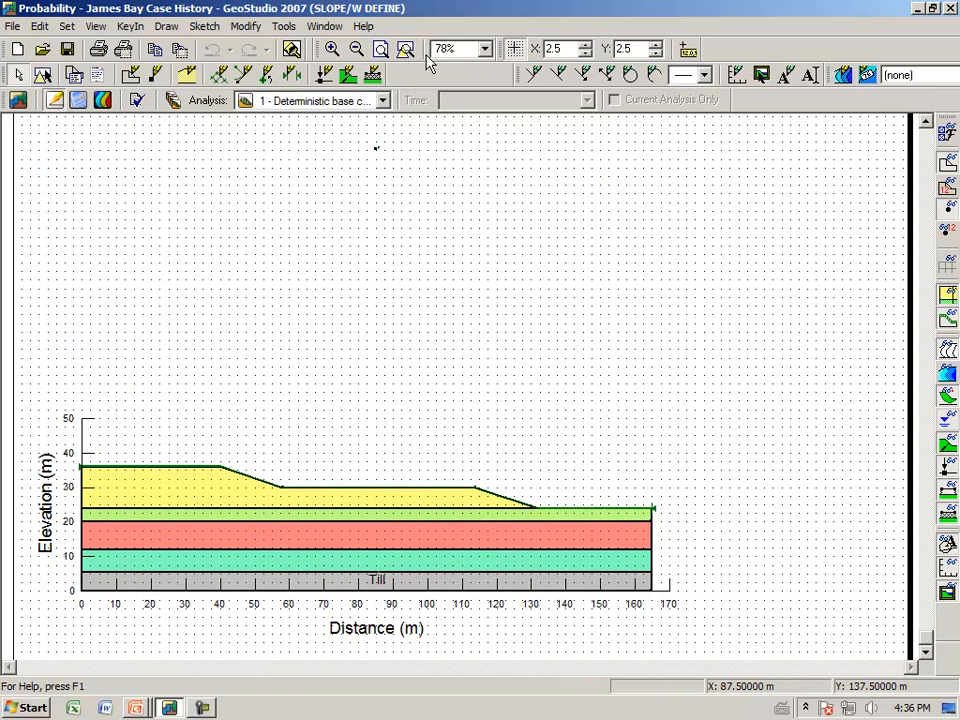
pyautogui.click(513, 50)
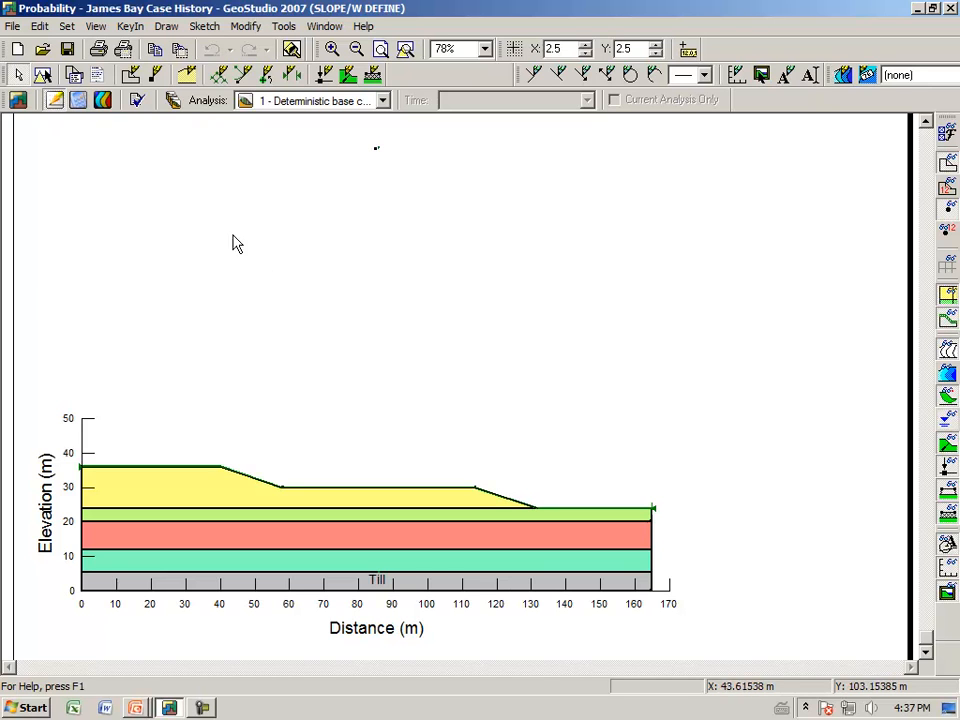
# Review analyses 2, 3, 4 and 7 (sampling every slice, 30 m, 40 m, 100 m) in KeyIn Analyses
pyautogui.click(173, 100)
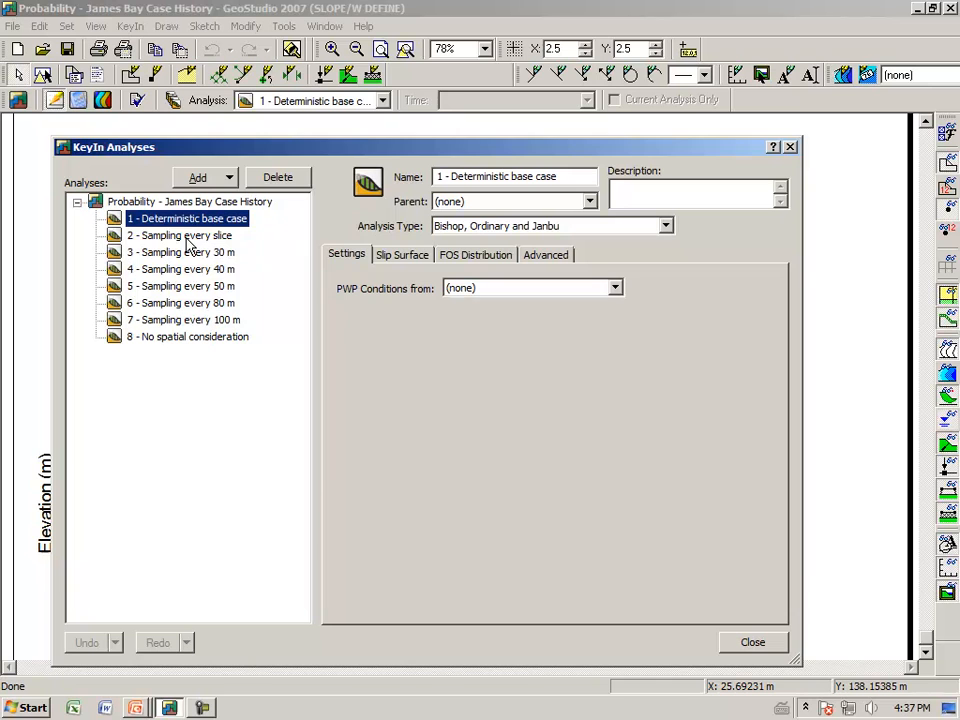
pyautogui.click(187, 237)
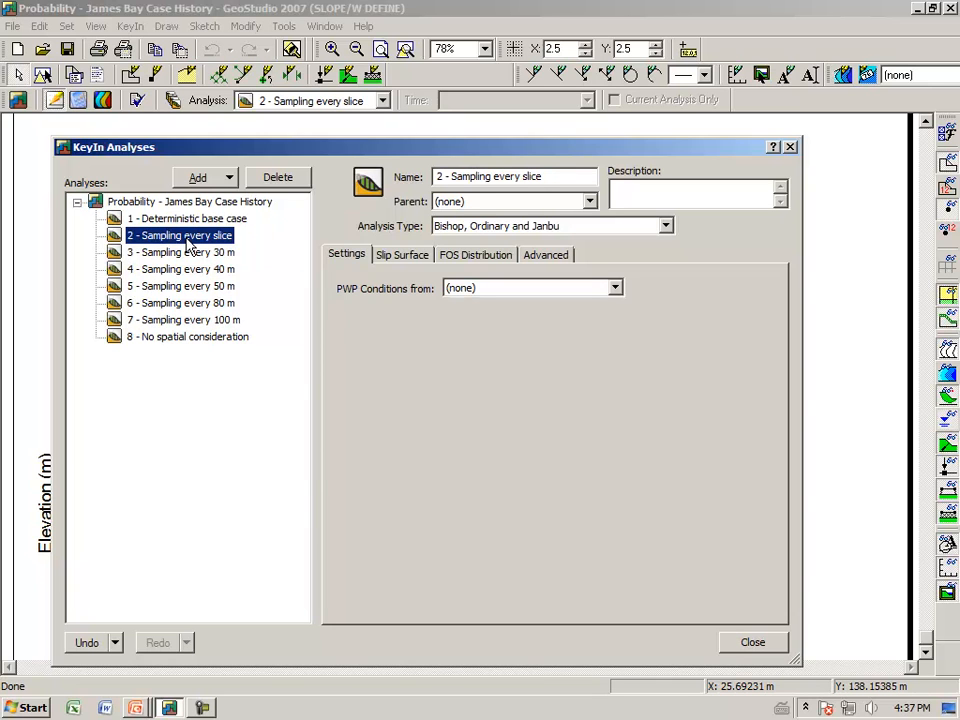
pyautogui.click(182, 252)
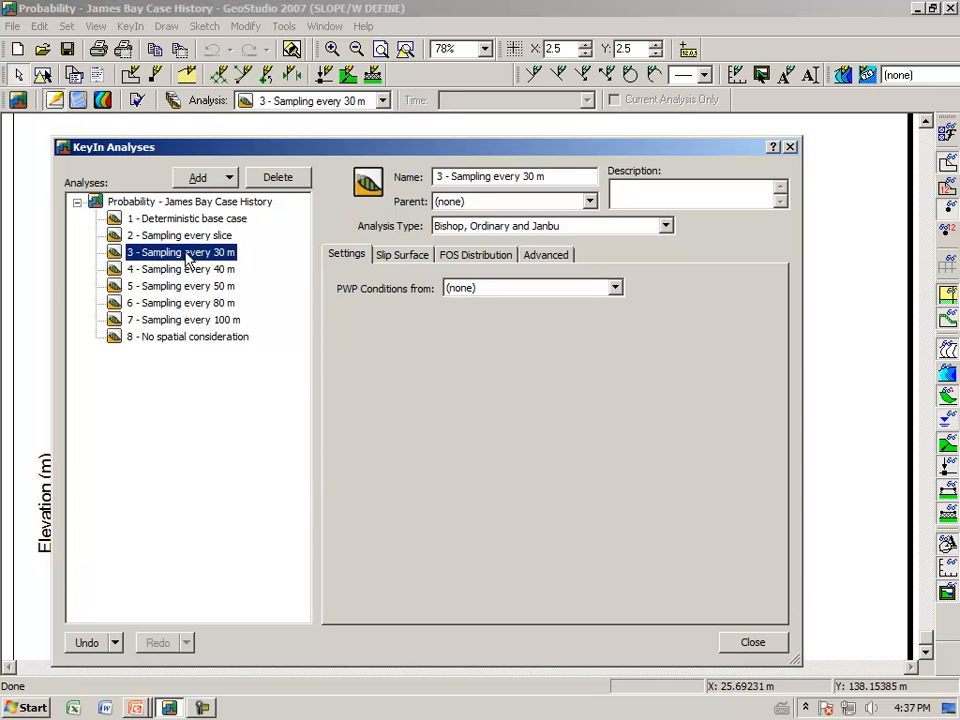
pyautogui.click(185, 270)
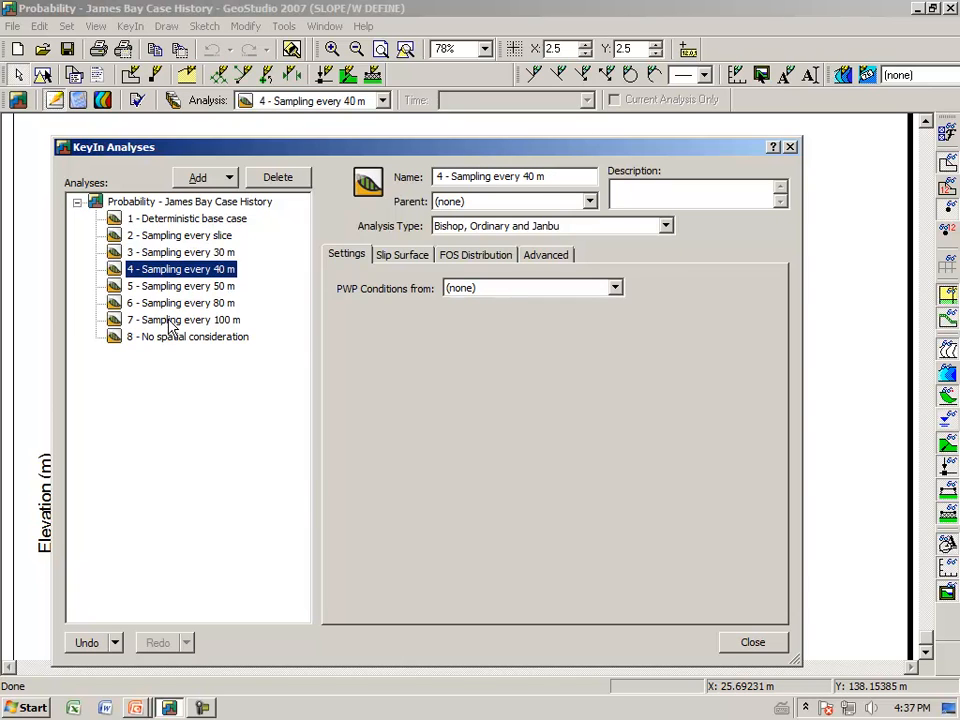
pyautogui.click(172, 321)
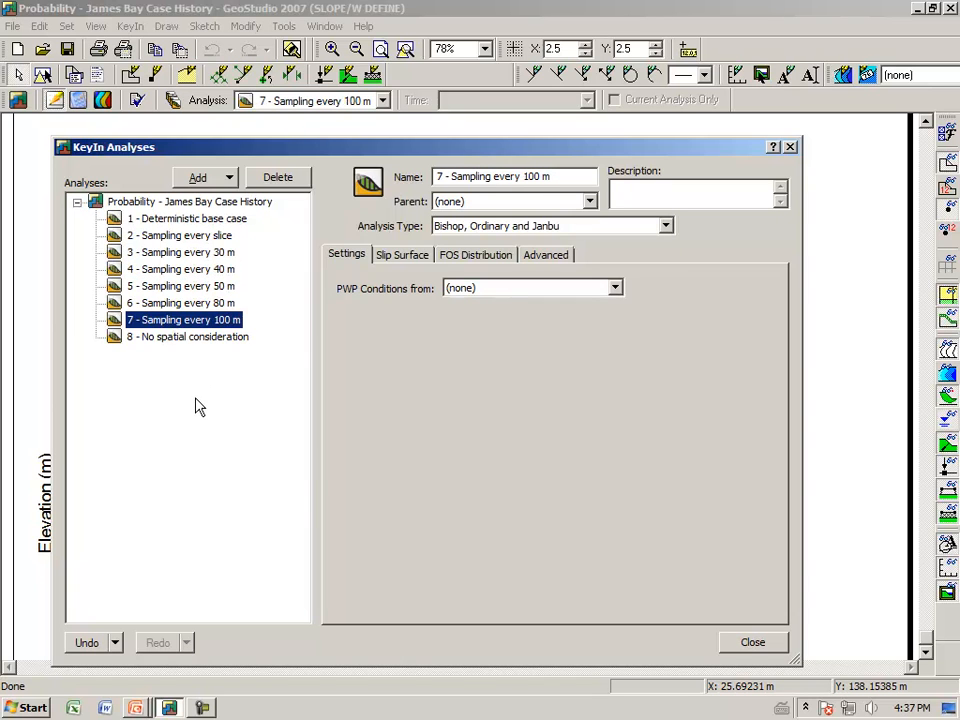
pyautogui.click(213, 253)
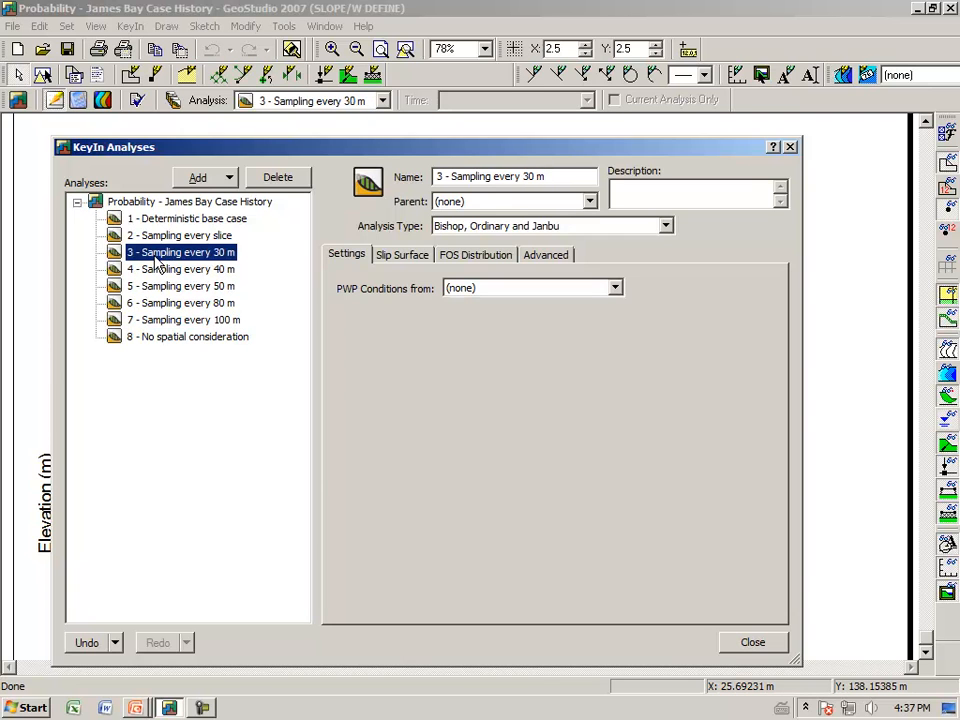
# Compare the FOS Distribution spatial-variation settings of Sampling every 30 m and every slice
pyautogui.click(472, 255)
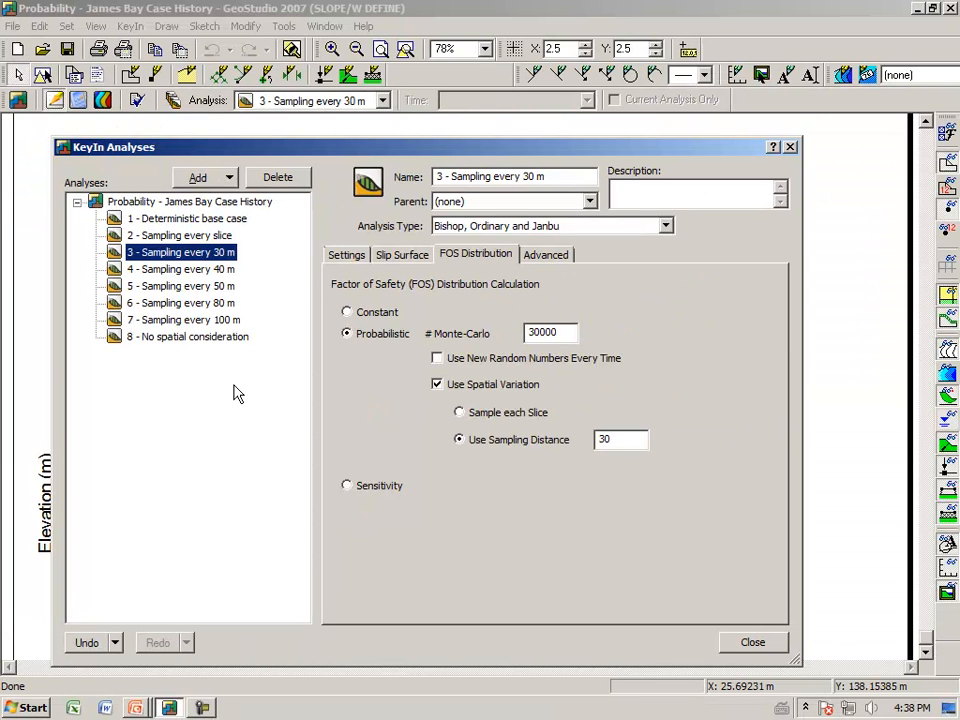
pyautogui.click(200, 238)
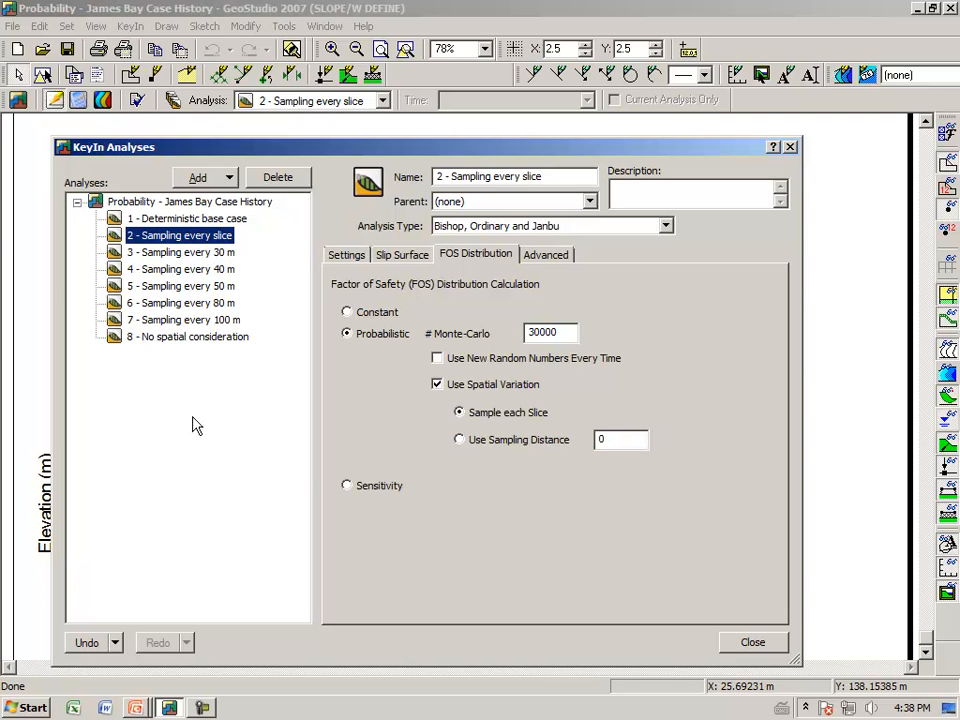
# Switch to Contour results and show the 3 - Sampling every 30 m critical slip surface (FOS 1.460)
pyautogui.click(753, 643)
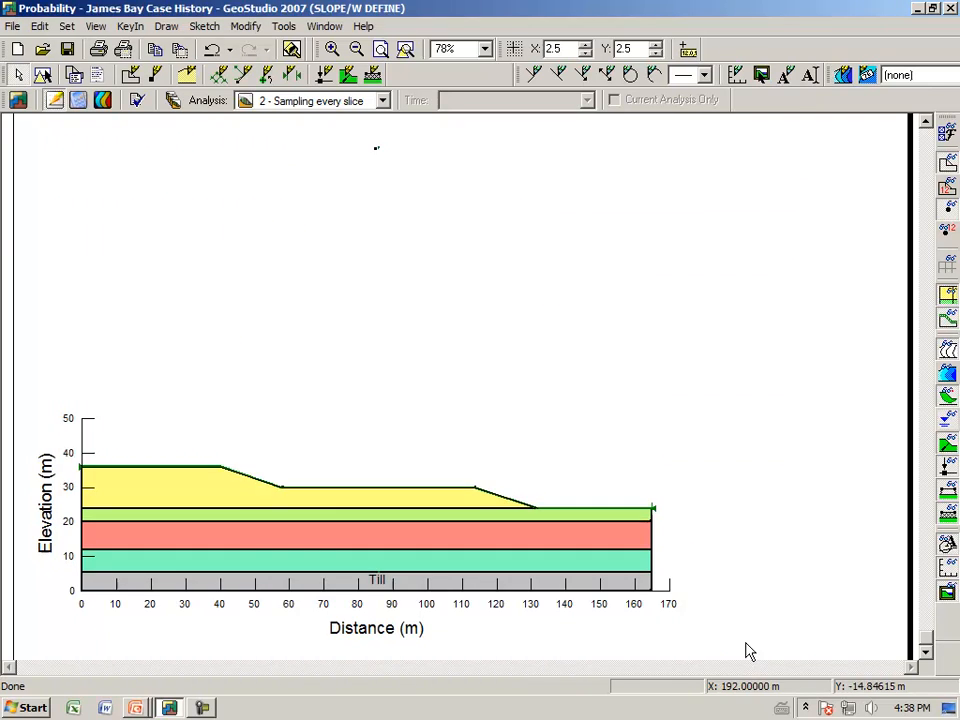
pyautogui.click(104, 100)
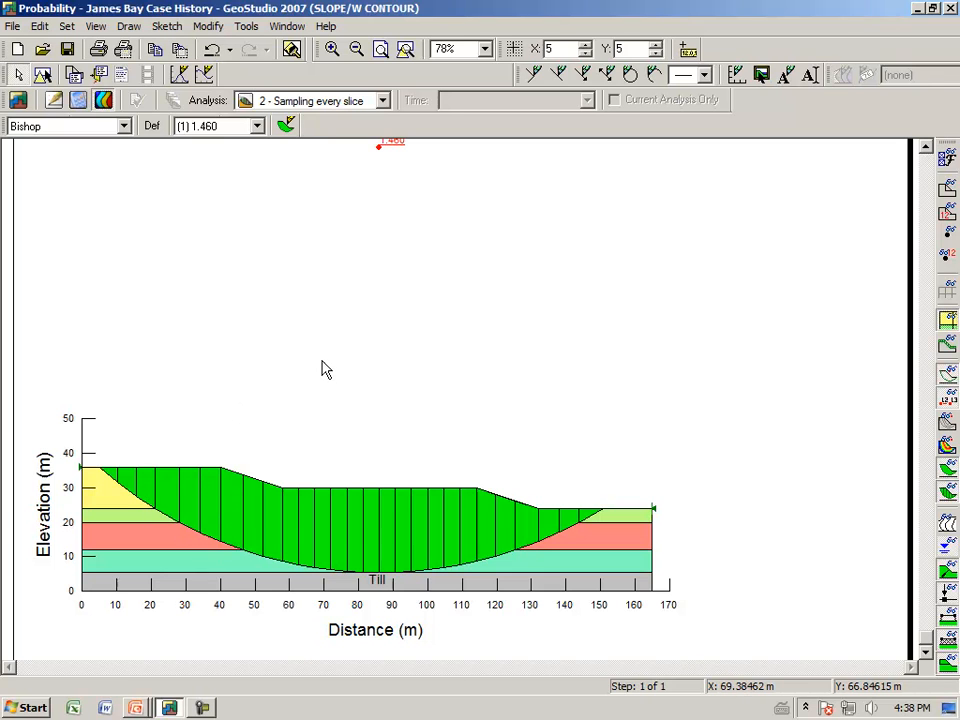
pyautogui.click(382, 100)
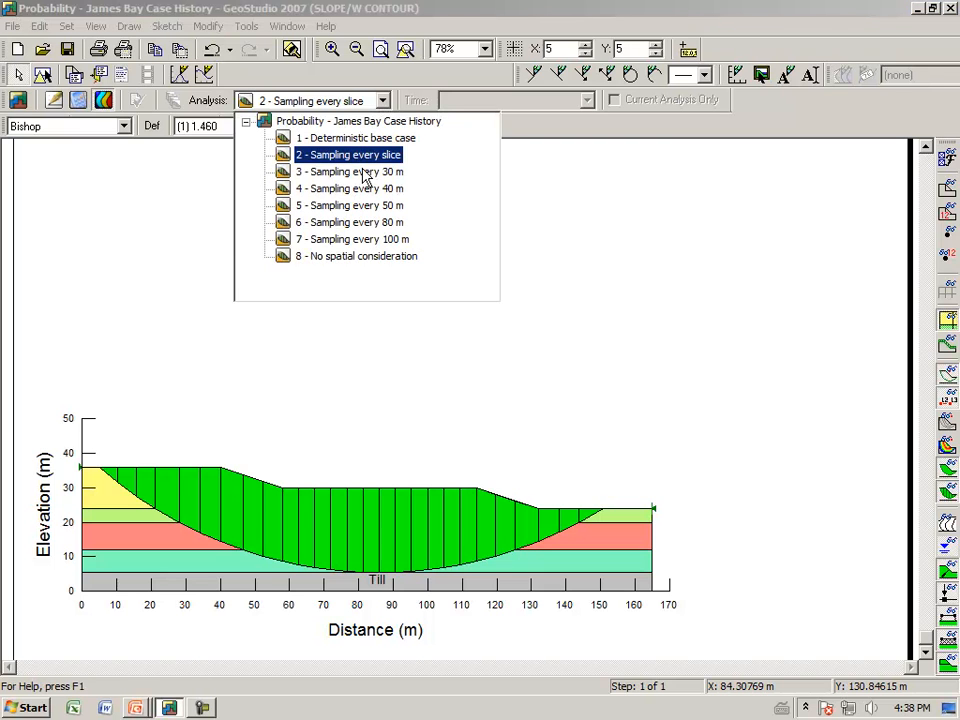
pyautogui.click(364, 155)
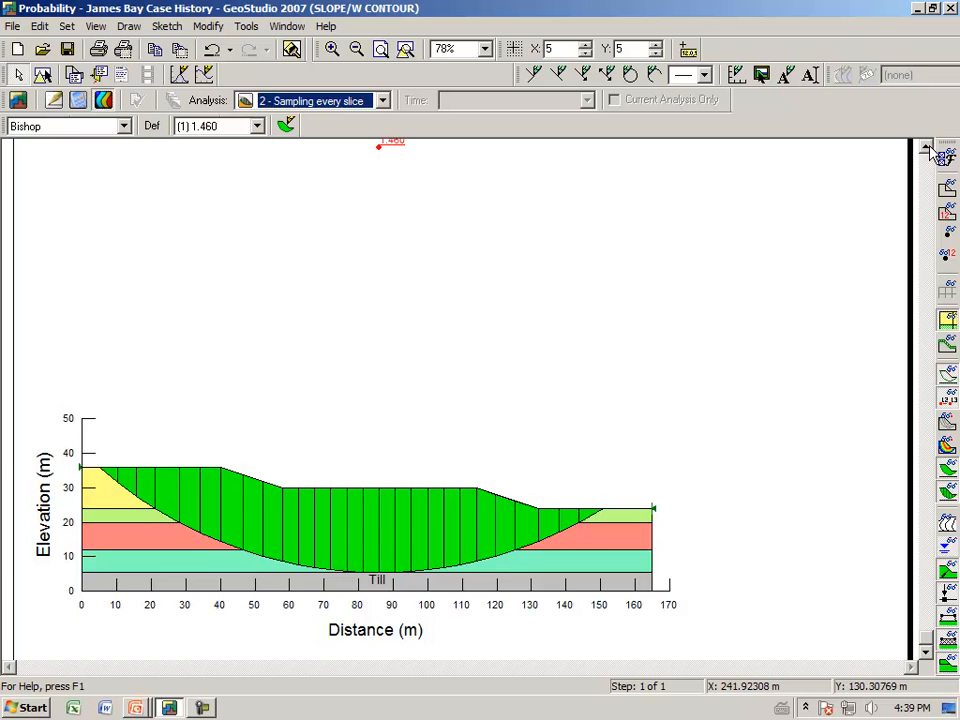
pyautogui.scroll(1, 889, 146)
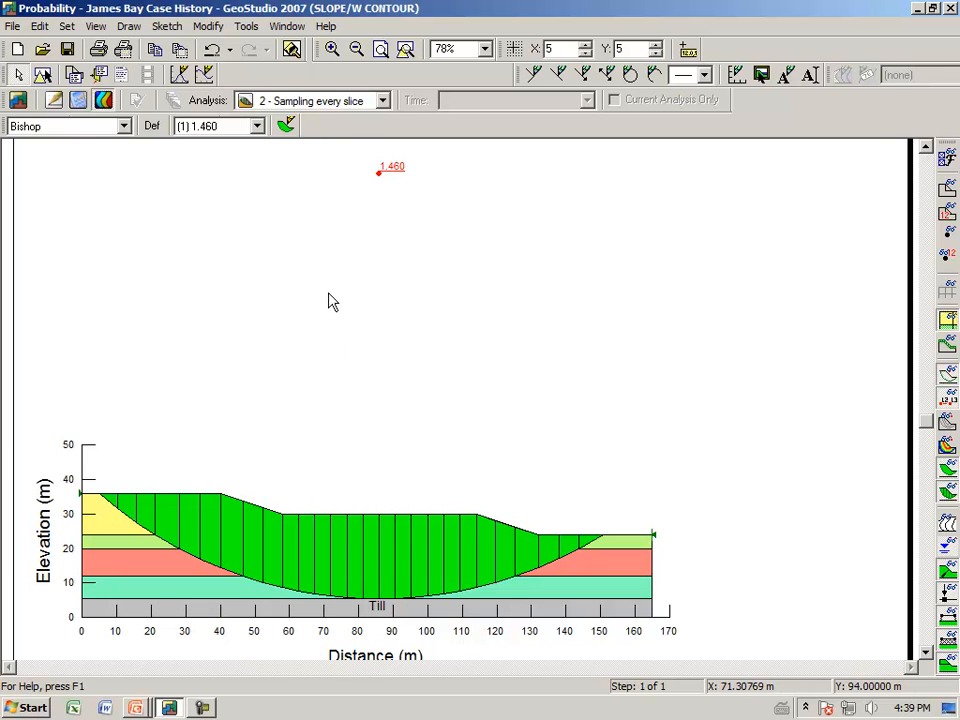
pyautogui.click(383, 100)
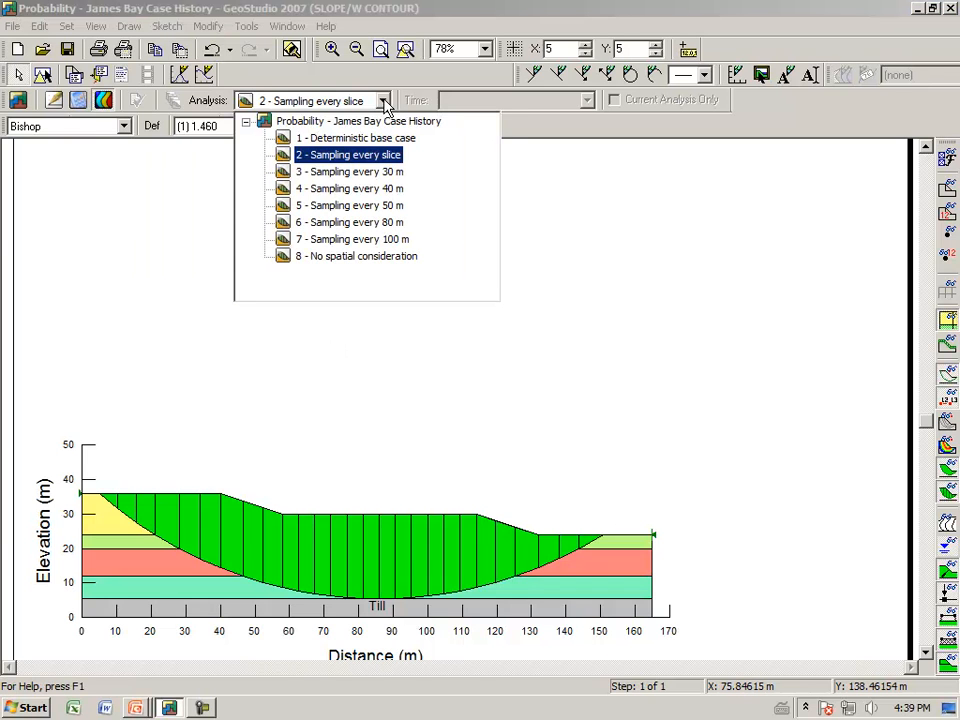
pyautogui.click(352, 172)
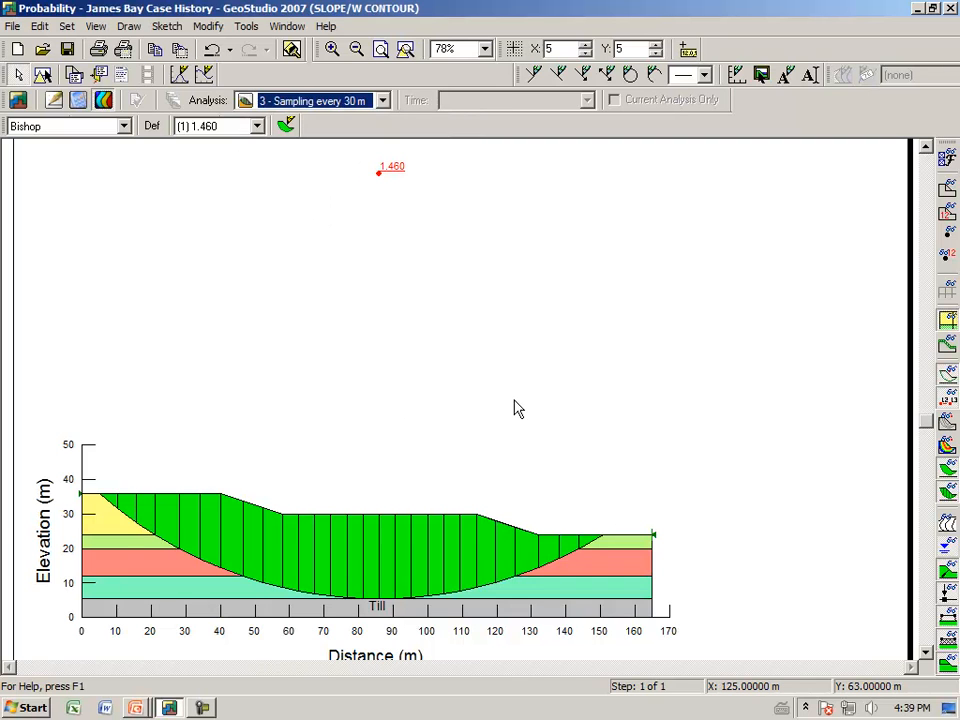